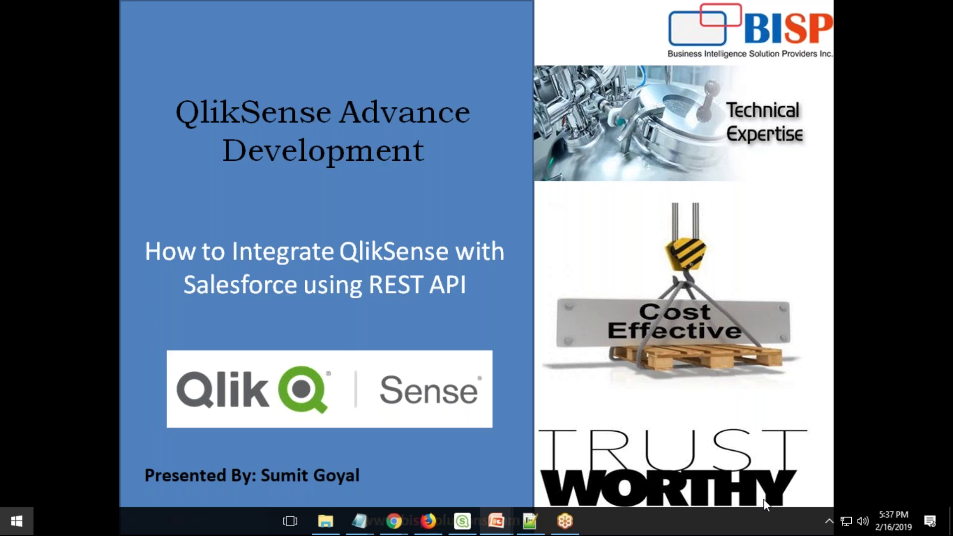
# Step: Launch Qlik Sense Desktop, create a new app named TestRestApp and open it
pyautogui.press('super')
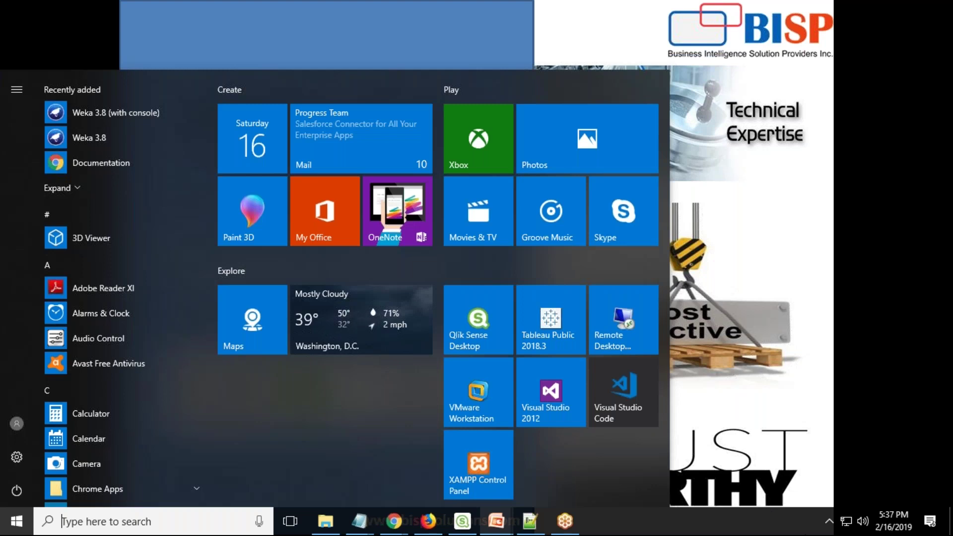
pyautogui.click(478, 328)
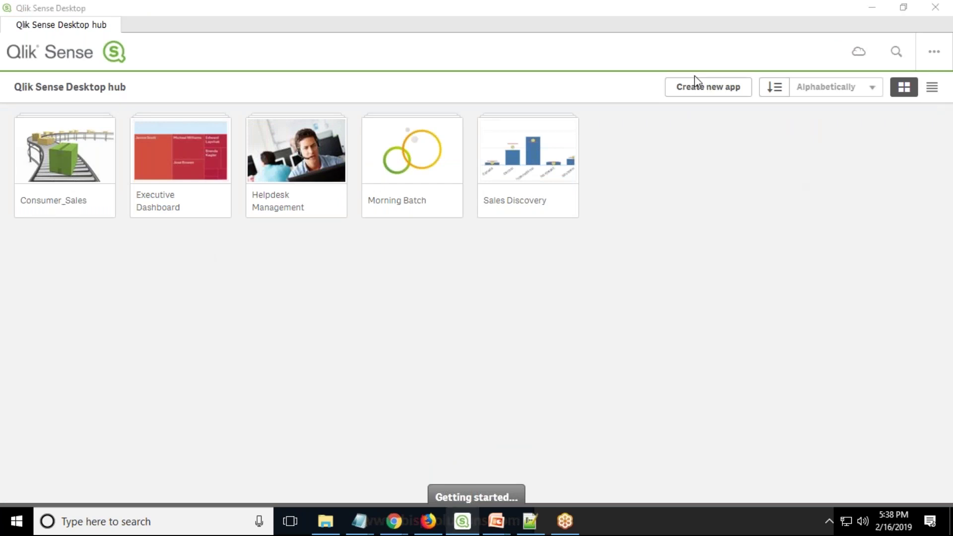
pyautogui.click(705, 95)
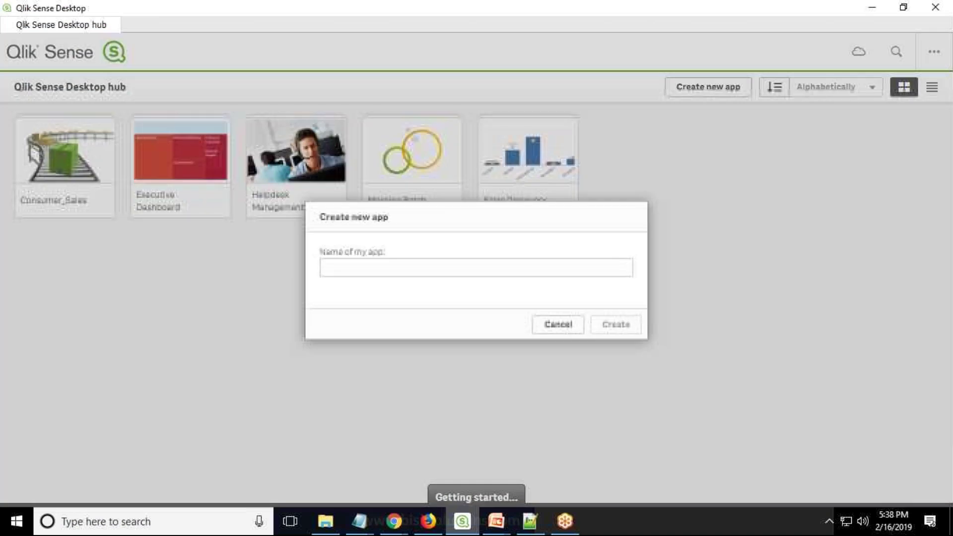
pyautogui.write('TestRestApp')
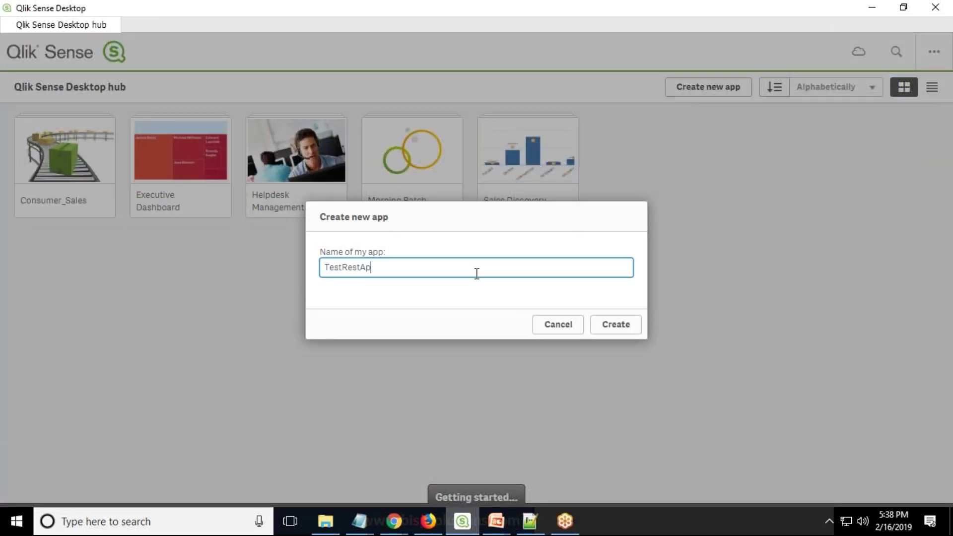
pyautogui.click(619, 325)
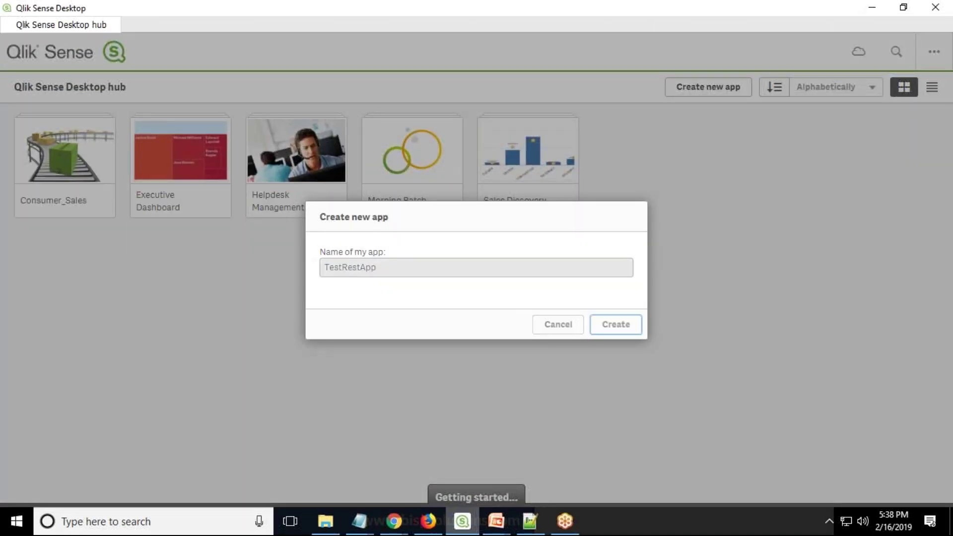
pyautogui.click(610, 325)
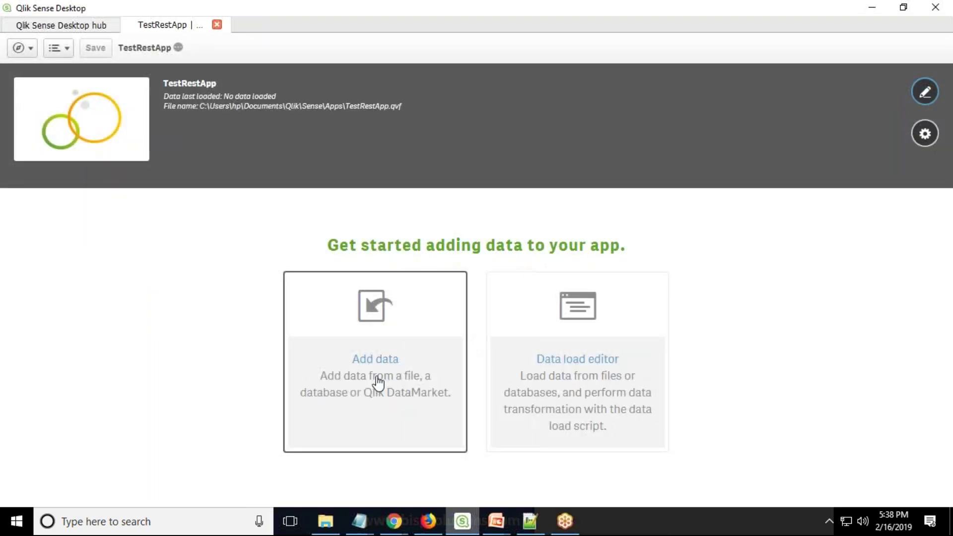
# Step: Start adding data to the app with a new REST connection, ready for entering its request URL
pyautogui.click(377, 383)
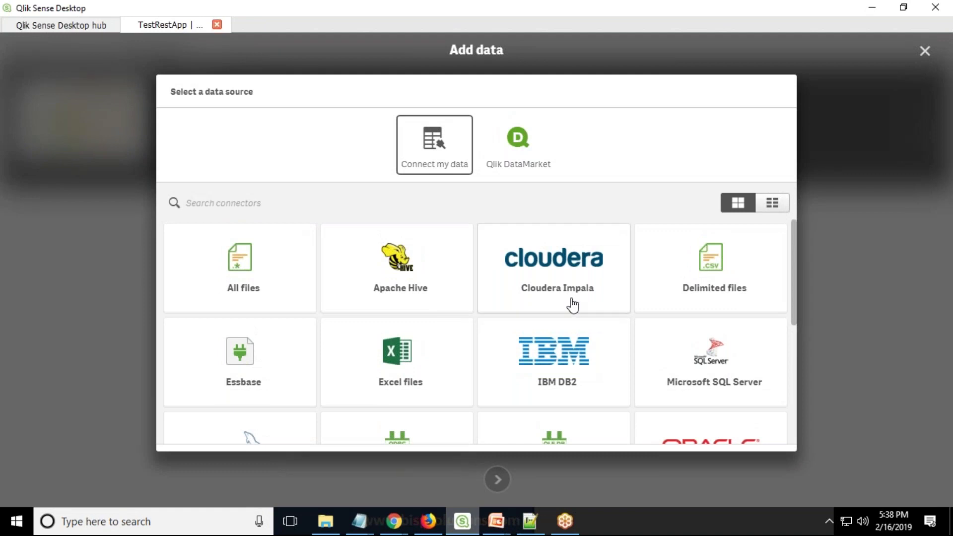
pyautogui.scroll(-5, 574, 305)
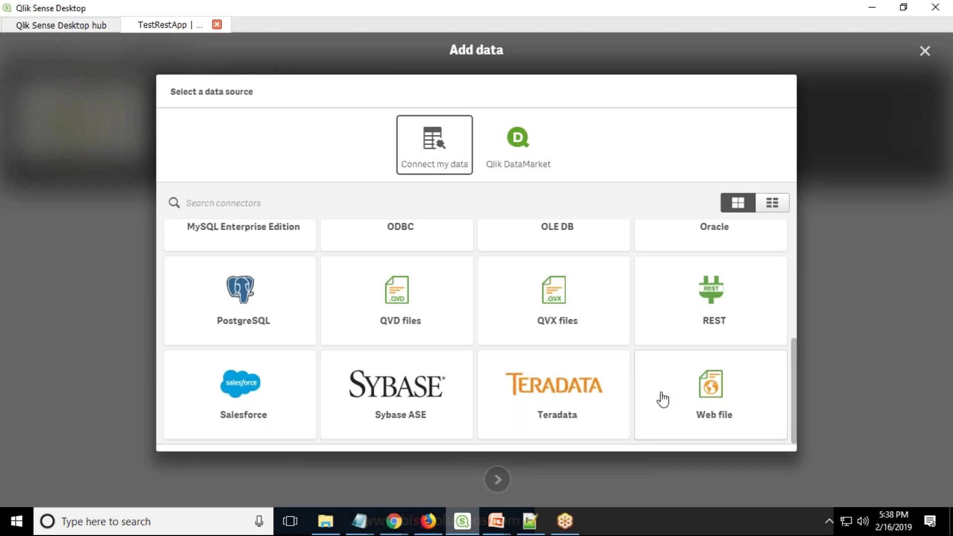
pyautogui.scroll(1, 663, 399)
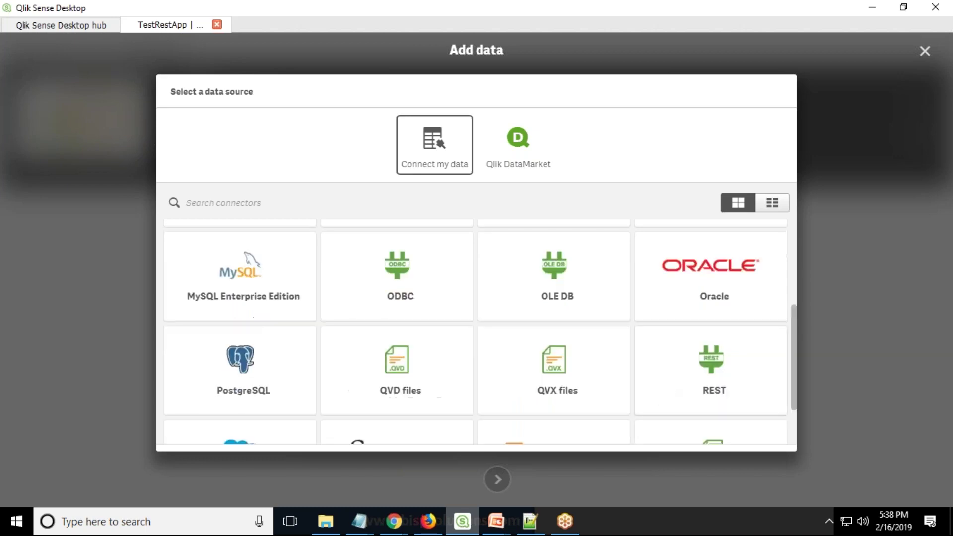
pyautogui.click(709, 363)
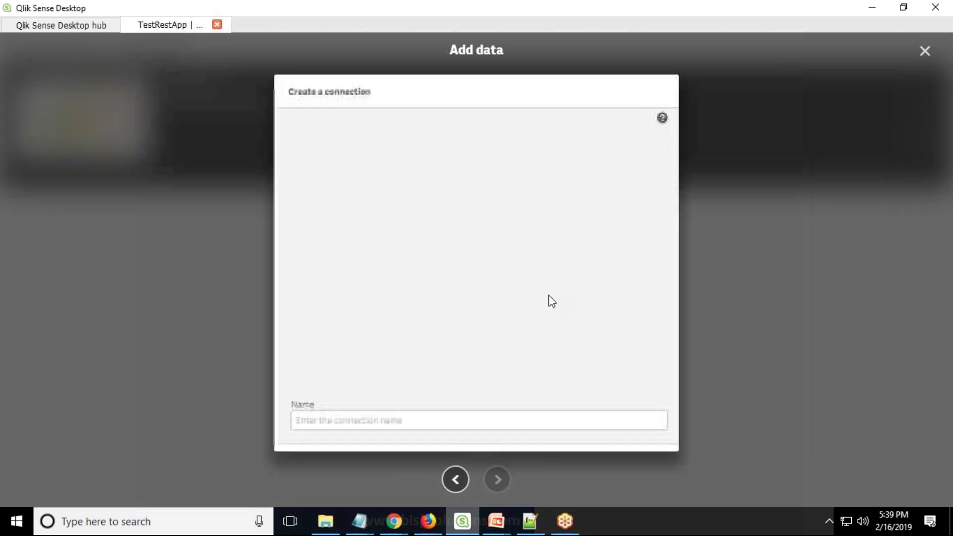
pyautogui.click(305, 162)
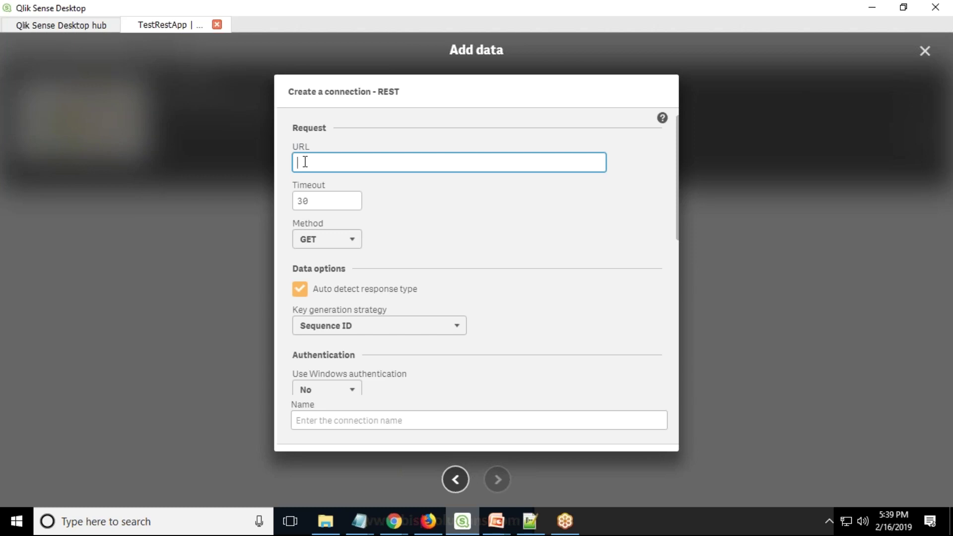
# Step: Switch to Salesforce in Chrome and open the Apps page in the Create section of Setup
pyautogui.click(396, 522)
pyautogui.click(463, 444)
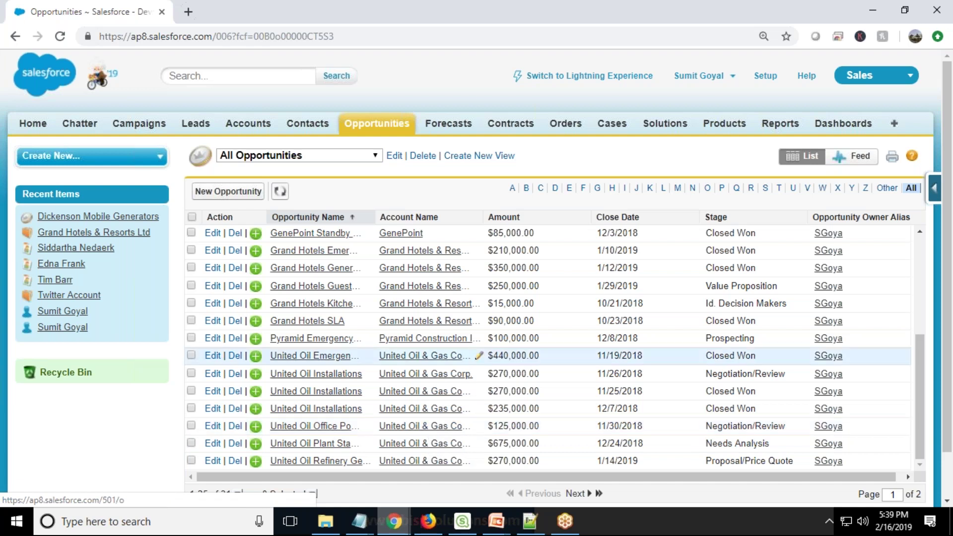
pyautogui.click(765, 76)
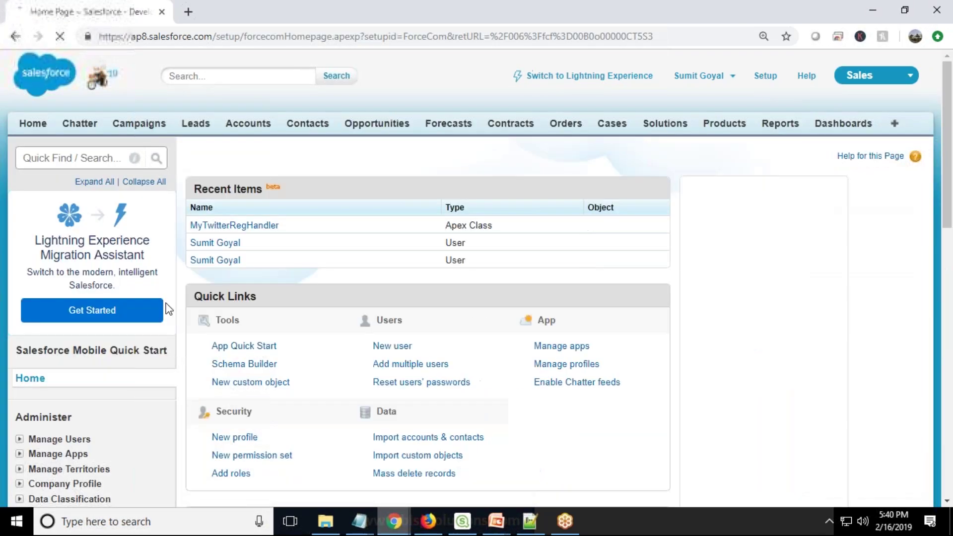
pyautogui.scroll(-8, 15, 357)
pyautogui.click(20, 350)
pyautogui.scroll(-5, 43, 337)
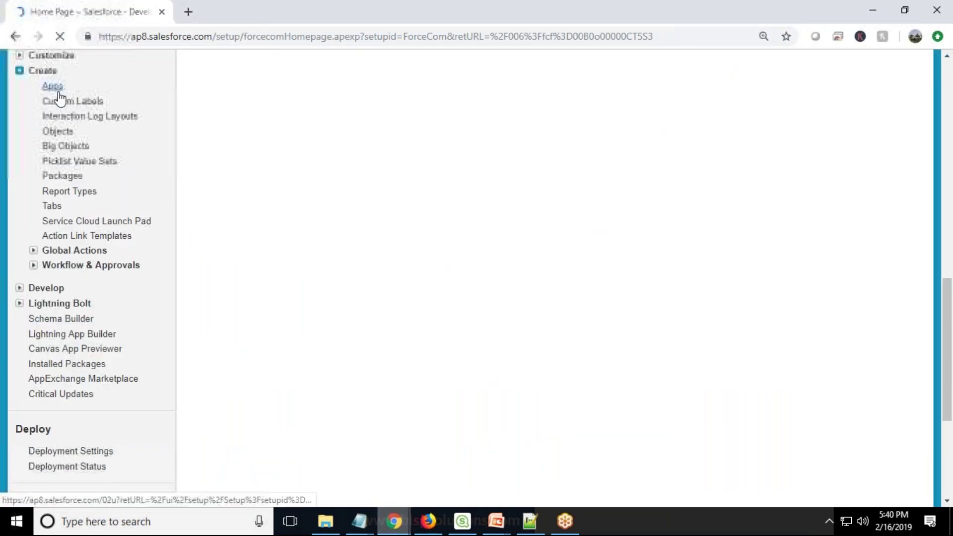
pyautogui.click(52, 89)
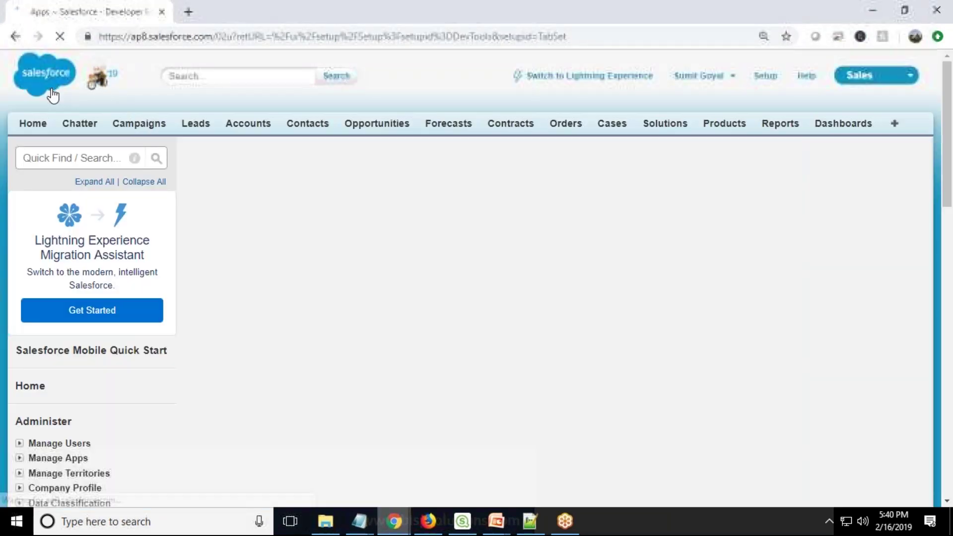
pyautogui.scroll(-8, 485, 293)
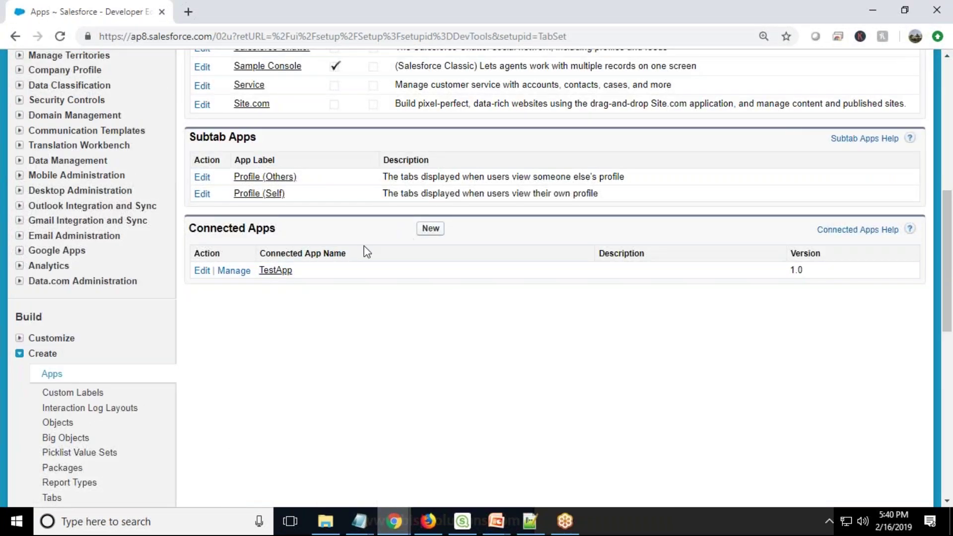
pyautogui.click(429, 231)
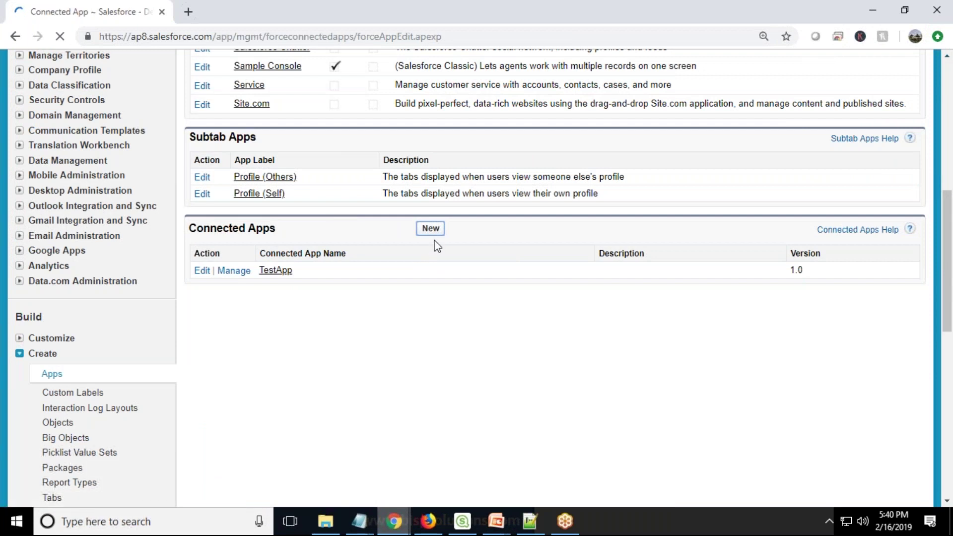
pyautogui.scroll(-5, 431, 240)
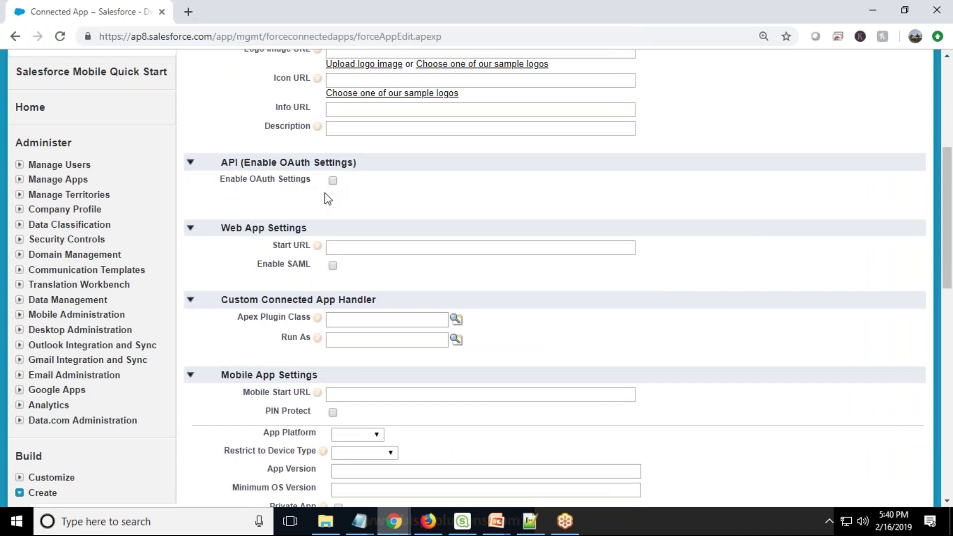
pyautogui.scroll(5, 324, 216)
pyautogui.click(464, 195)
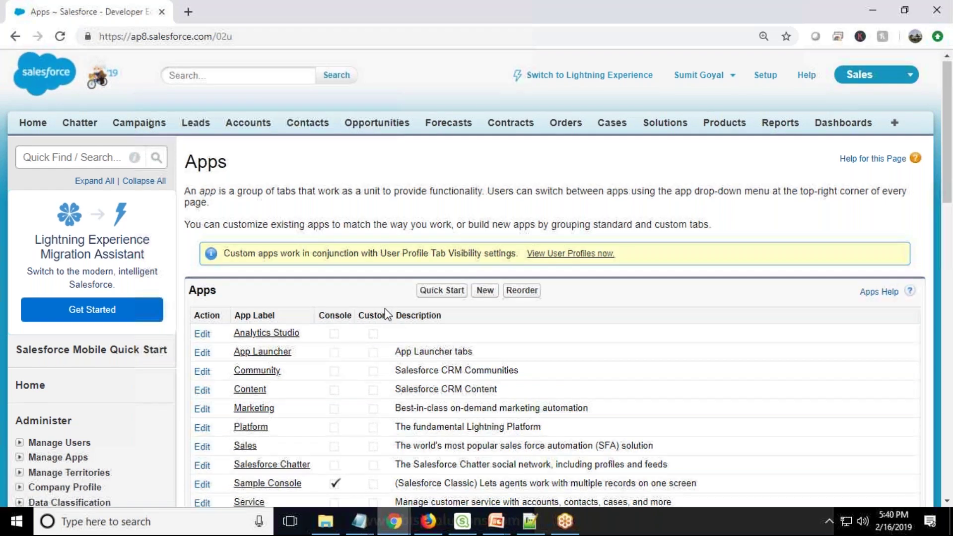
# Step: Open the details of the TestApp connected app and reveal its consumer secret beside the consumer key
pyautogui.scroll(-10, 385, 309)
pyautogui.click(276, 201)
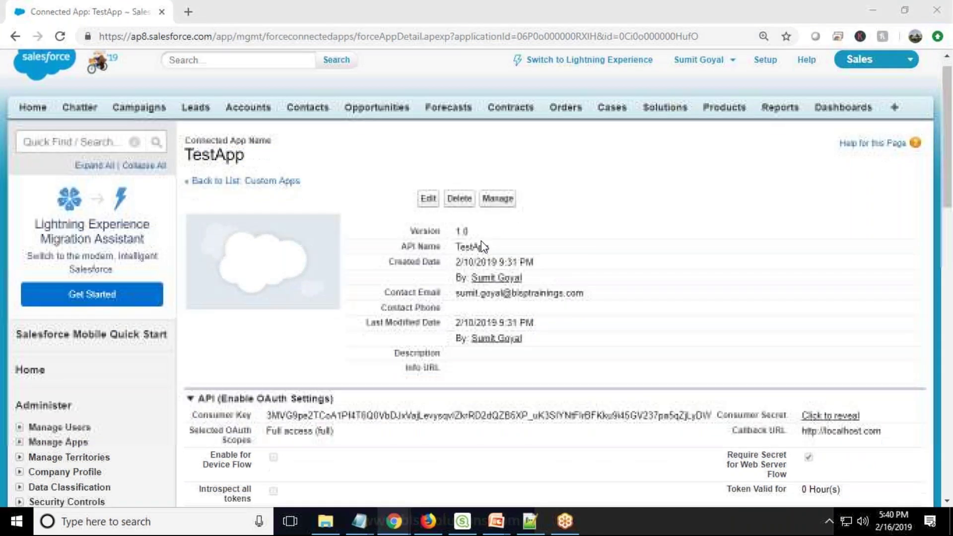
pyautogui.scroll(-4, 482, 242)
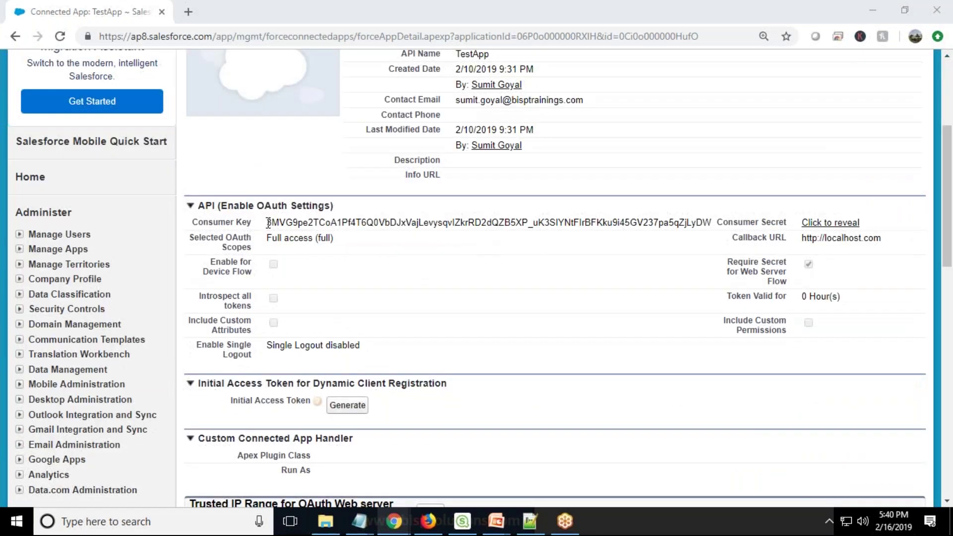
pyautogui.moveTo(266, 222); pyautogui.dragTo(331, 222)
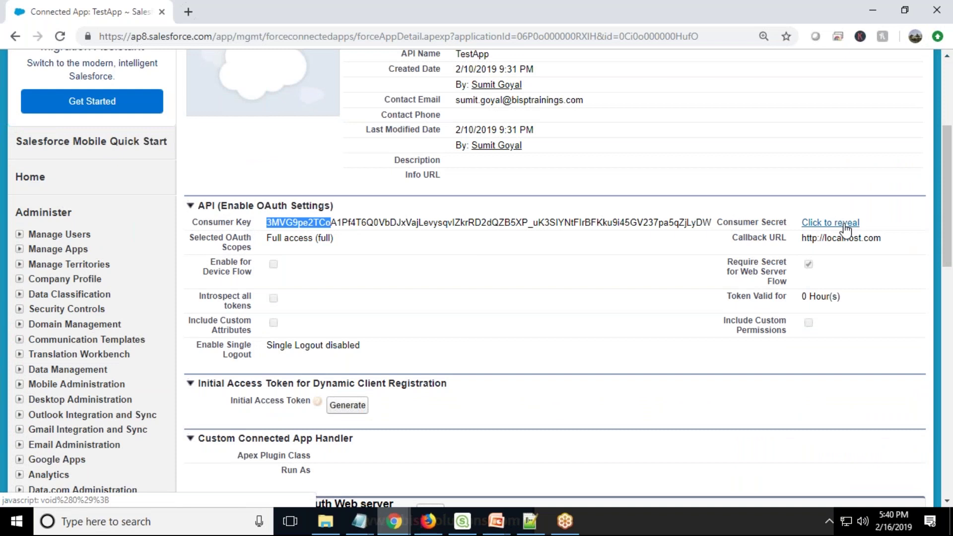
pyautogui.click(846, 223)
pyautogui.moveTo(243, 222); pyautogui.dragTo(734, 229)
pyautogui.click(756, 231)
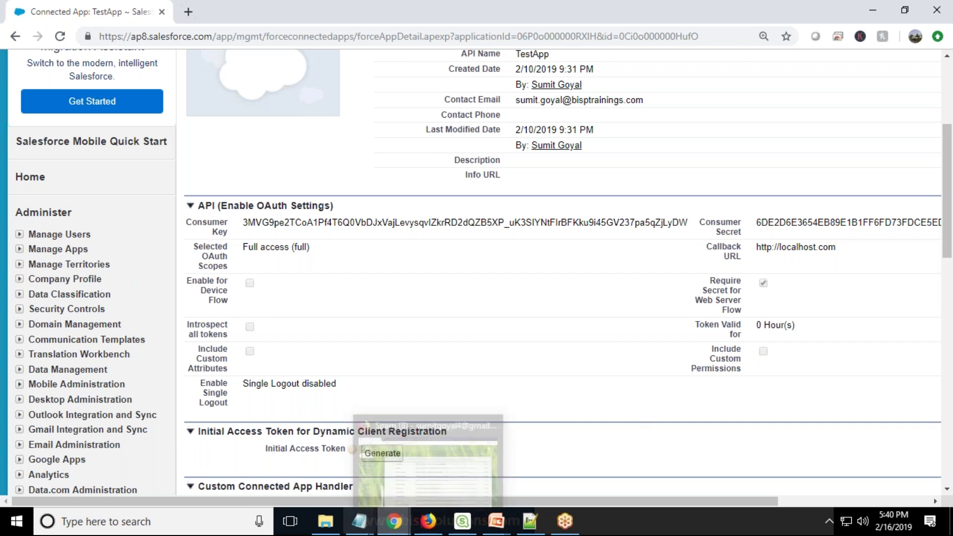
# Step: Switch to the Notepad notes and insert blank lines between the OAuth token URL and the saved response
pyautogui.click(359, 521)
pyautogui.click(316, 478)
pyautogui.click(303, 95)
pyautogui.press('Return')
pyautogui.press('Return')
pyautogui.press('Return')
pyautogui.press('Return')
pyautogui.press('Return')
pyautogui.press('Return')
pyautogui.press('Return')
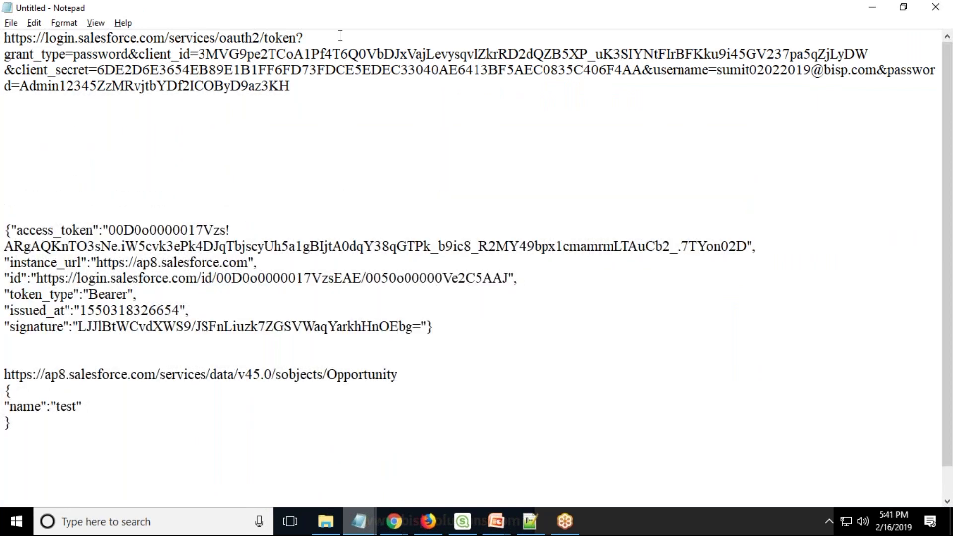
# Step: Compare the grant type and client ID in the Notepad token URL with the consumer key of TestApp in Salesforce
pyautogui.click(7, 44)
pyautogui.moveTo(7, 44); pyautogui.dragTo(28, 41)
pyautogui.moveTo(74, 54); pyautogui.dragTo(109, 54)
pyautogui.moveTo(199, 55); pyautogui.dragTo(855, 55)
pyautogui.hotkey('alt', 'Tab')
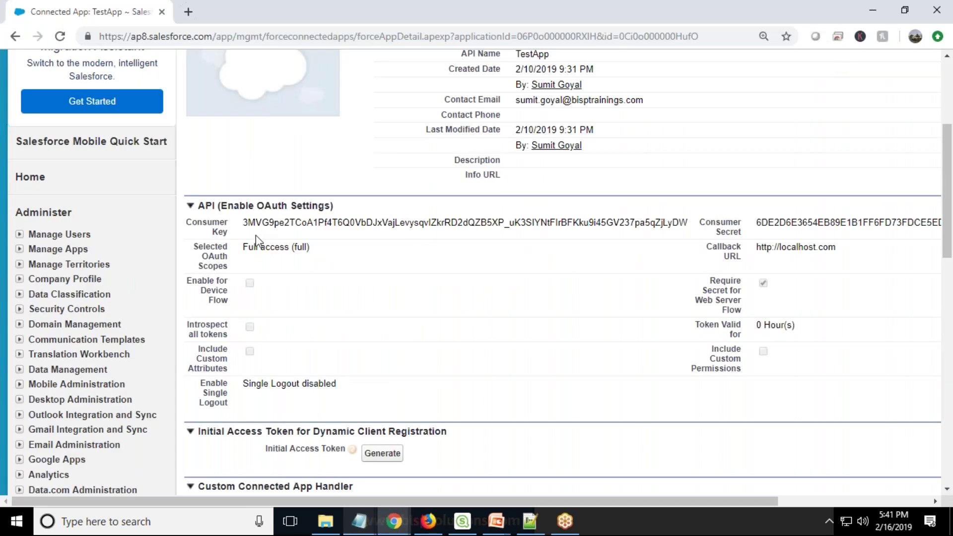
pyautogui.moveTo(243, 222); pyautogui.dragTo(713, 226)
pyautogui.hotkey('alt', 'Tab')
pyautogui.moveTo(199, 53); pyautogui.dragTo(862, 52)
pyautogui.press('Right')
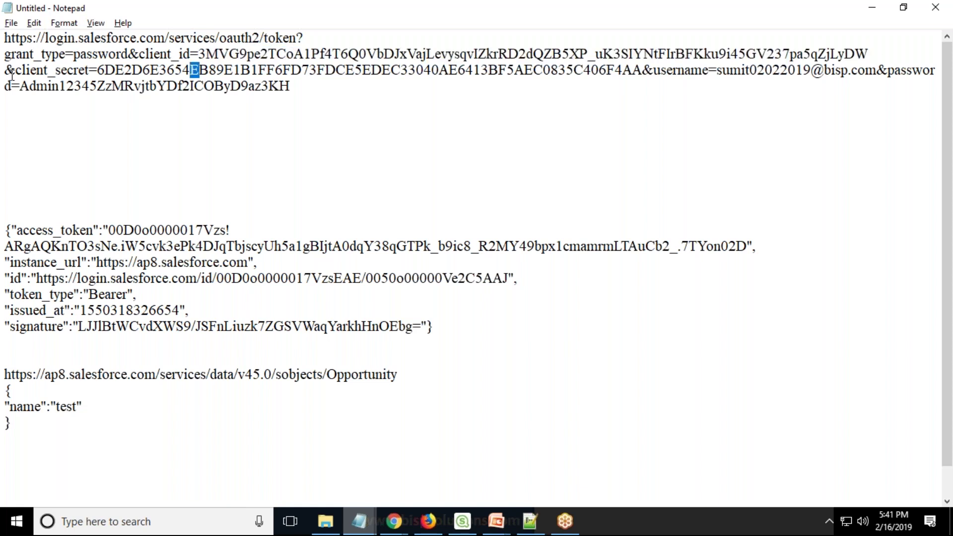
# Step: Compare the client secret in the token URL with the TestApp consumer secret, and check the username parameter
pyautogui.hotkey('alt', 'Tab')
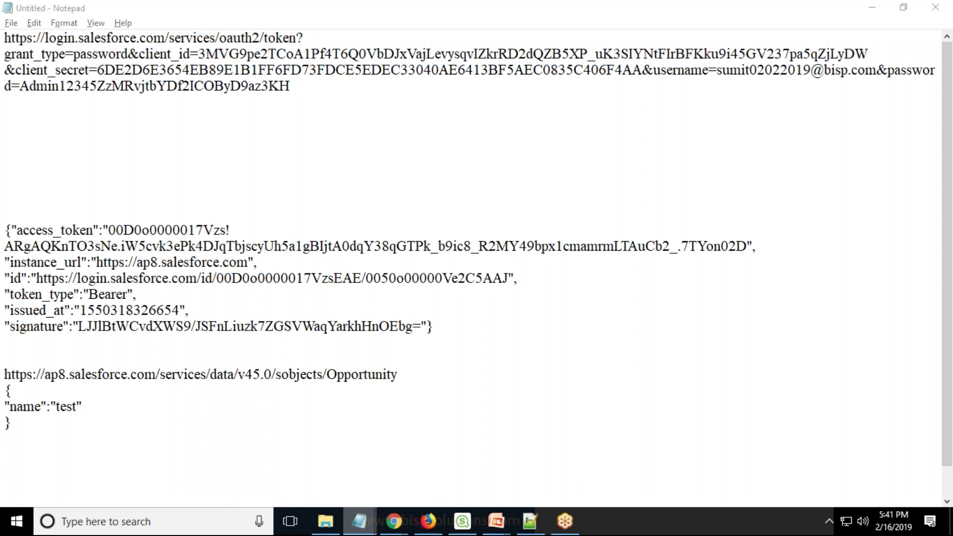
pyautogui.moveTo(760, 226); pyautogui.dragTo(811, 228)
pyautogui.hotkey('alt', 'Tab')
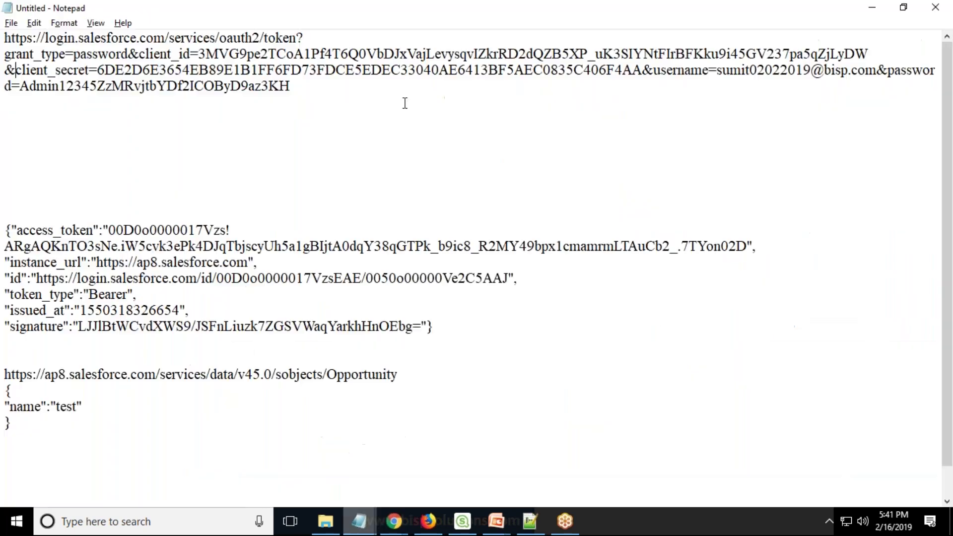
pyautogui.moveTo(716, 70); pyautogui.dragTo(812, 70)
pyautogui.click(757, 118)
# Step: Copy the complete OAuth token request URL from the Notepad notes
pyautogui.moveTo(293, 86); pyautogui.dragTo(4, 37)
pyautogui.rightClick(34, 42)
pyautogui.click(68, 89)
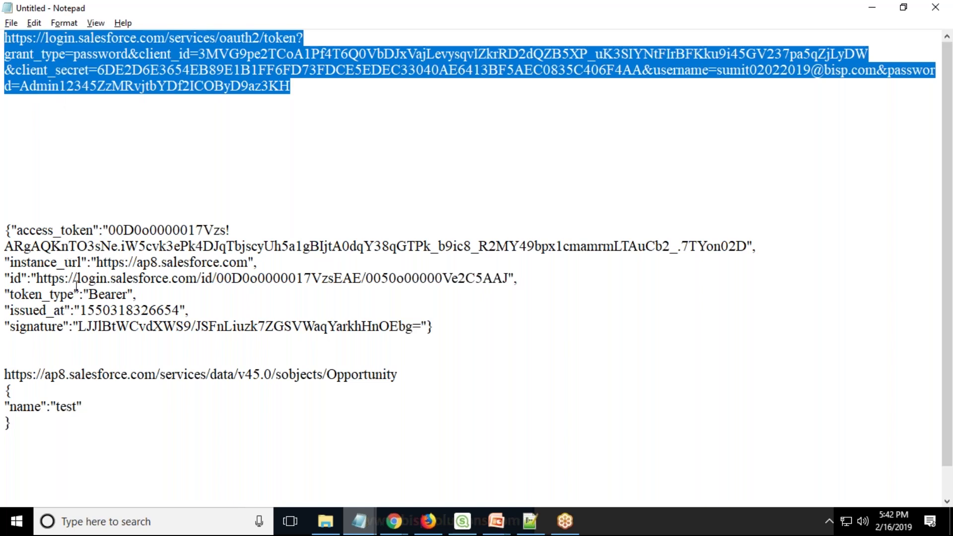
# Step: Examine the access_token, instance_url, id and token_type fields of the saved token response
pyautogui.click(28, 231)
pyautogui.doubleClick(28, 231)
pyautogui.moveTo(27, 278); pyautogui.dragTo(161, 262)
pyautogui.click(37, 296)
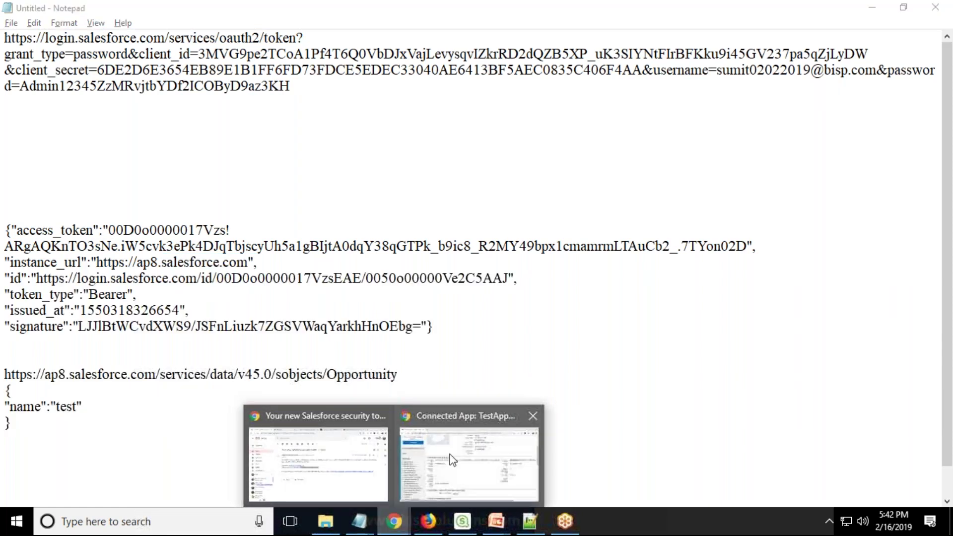
# Step: Switch to Chrome and launch the ARC Advanced REST client from the Chrome apps page
pyautogui.click(472, 455)
pyautogui.click(188, 11)
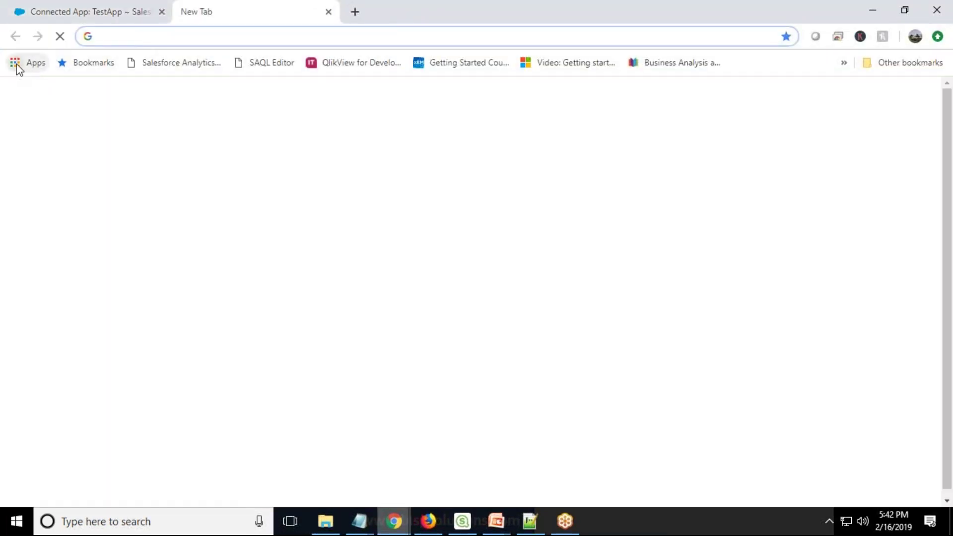
pyautogui.click(17, 62)
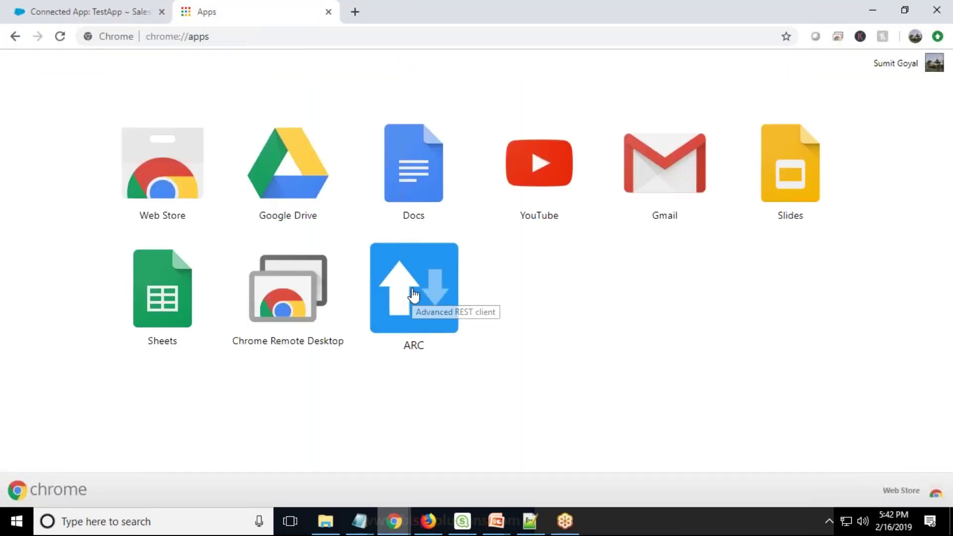
pyautogui.click(415, 295)
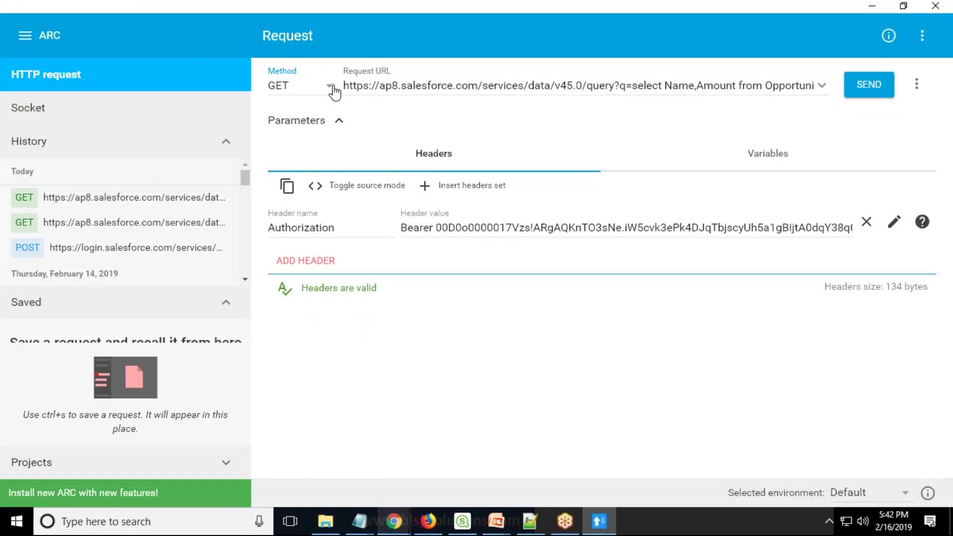
# Step: Set the request method to POST and clear the existing request URL
pyautogui.click(329, 90)
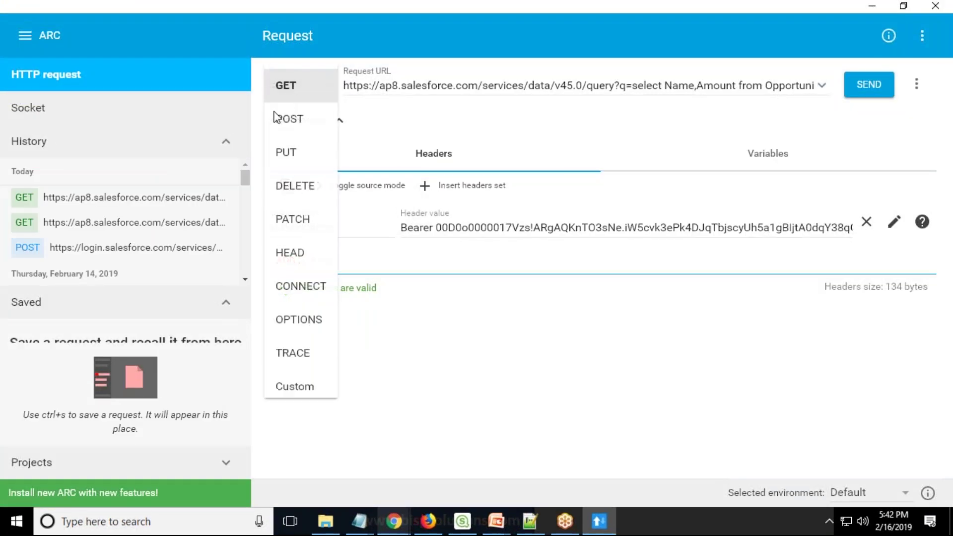
pyautogui.click(291, 119)
pyautogui.press('Delete')
pyautogui.press('Delete')
pyautogui.press('Delete')
pyautogui.press('Delete')
pyautogui.press('Delete')
pyautogui.press('Delete')
pyautogui.press('Delete')
pyautogui.press('Delete')
pyautogui.press('Delete')
pyautogui.press('Delete')
pyautogui.press('Delete')
pyautogui.press('Delete')
pyautogui.press('Delete')
pyautogui.press('Delete')
pyautogui.press('Delete')
pyautogui.press('Delete')
pyautogui.press('Delete')
pyautogui.press('Delete')
pyautogui.press('Delete')
pyautogui.press('Delete')
pyautogui.press('Delete')
pyautogui.press('Delete')
pyautogui.press('Delete')
pyautogui.press('Delete')
pyautogui.press('Delete')
pyautogui.press('Delete')
pyautogui.press('Delete')
pyautogui.press('Delete')
pyautogui.press('Delete')
pyautogui.press('Delete')
pyautogui.press('Delete')
pyautogui.press('Delete')
pyautogui.press('Delete')
pyautogui.press('Delete')
pyautogui.press('Delete')
pyautogui.press('Delete')
pyautogui.press('Delete')
pyautogui.press('Delete')
pyautogui.press('Delete')
pyautogui.press('Delete')
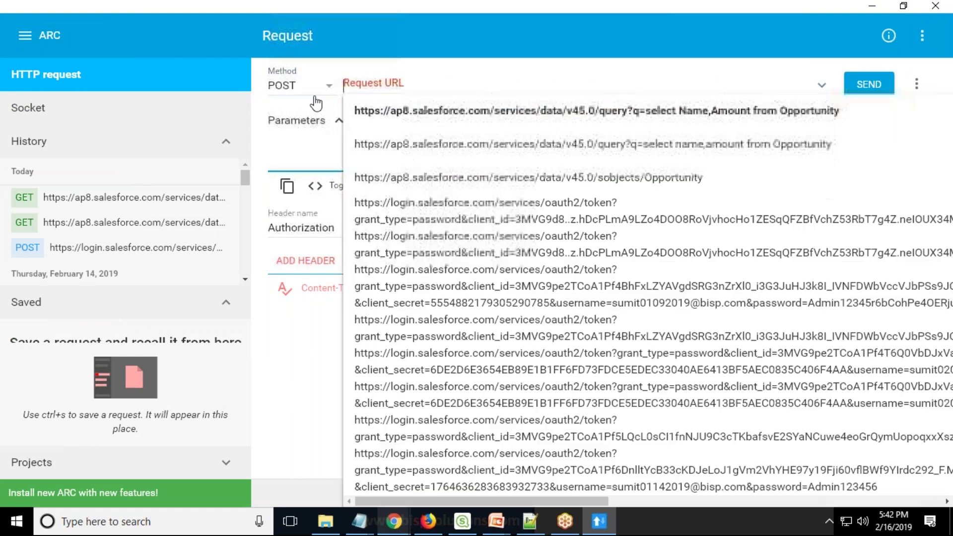
# Step: Send the POST request with the copied OAuth token URL containing the client secret and password, and copy the JSON response
pyautogui.hotkey('ctrl', 'v')
pyautogui.click(868, 85)
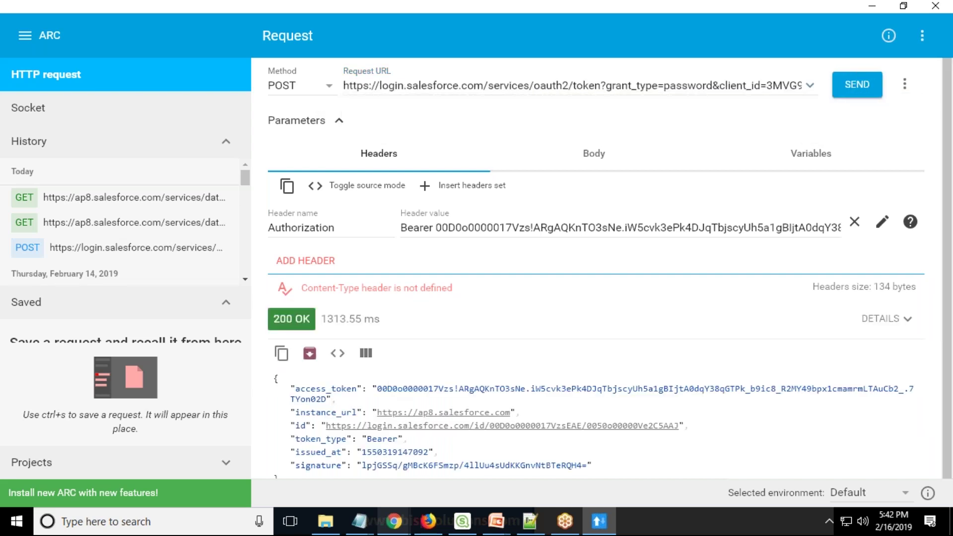
pyautogui.scroll(-1, 317, 363)
pyautogui.click(281, 342)
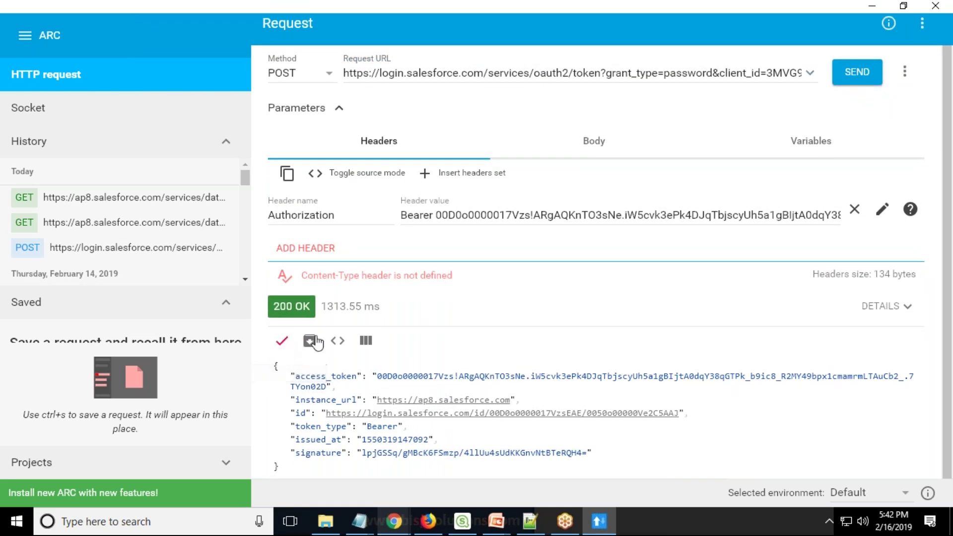
# Step: Paste the copied access token response into the untitled Notepad notes between the token request URL and the saved response
pyautogui.moveTo(290, 376)
pyautogui.mouseDown()
pyautogui.moveTo(338, 441)
pyautogui.moveTo(337, 469)
pyautogui.moveTo(595, 456)
pyautogui.mouseUp()
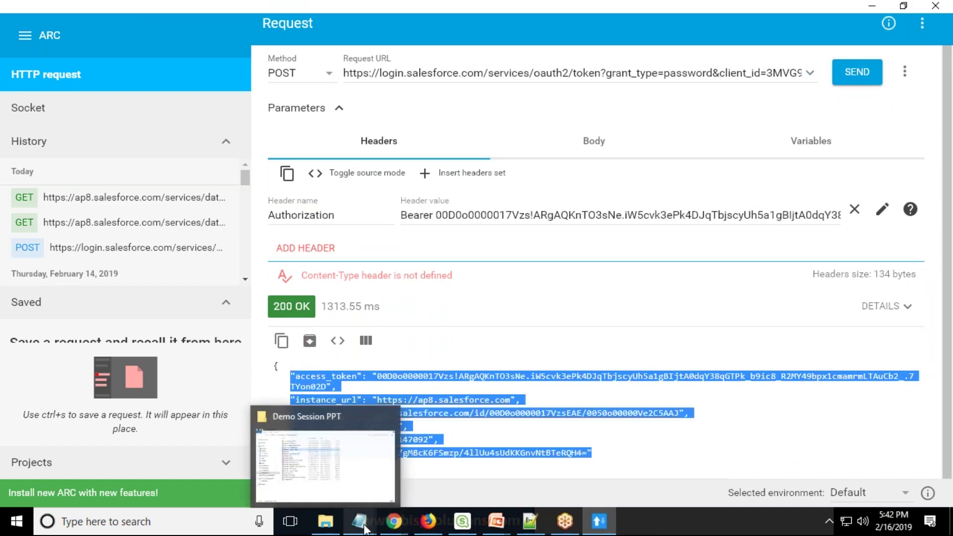
pyautogui.click(359, 521)
pyautogui.click(310, 471)
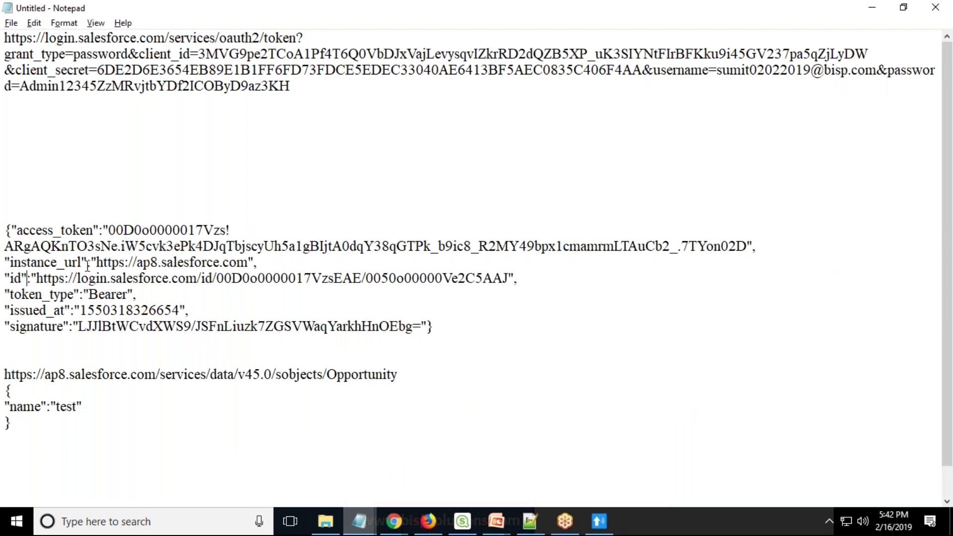
pyautogui.click(9, 144)
pyautogui.hotkey('ctrl', 'v')
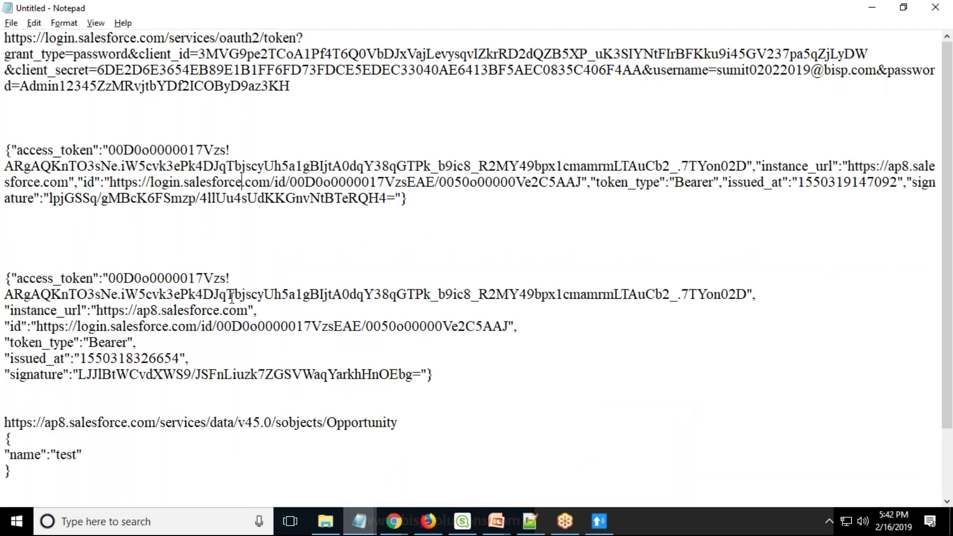
# Step: Delete the newly pasted token response from the Notepad notes
pyautogui.moveTo(418, 198); pyautogui.dragTo(6, 136)
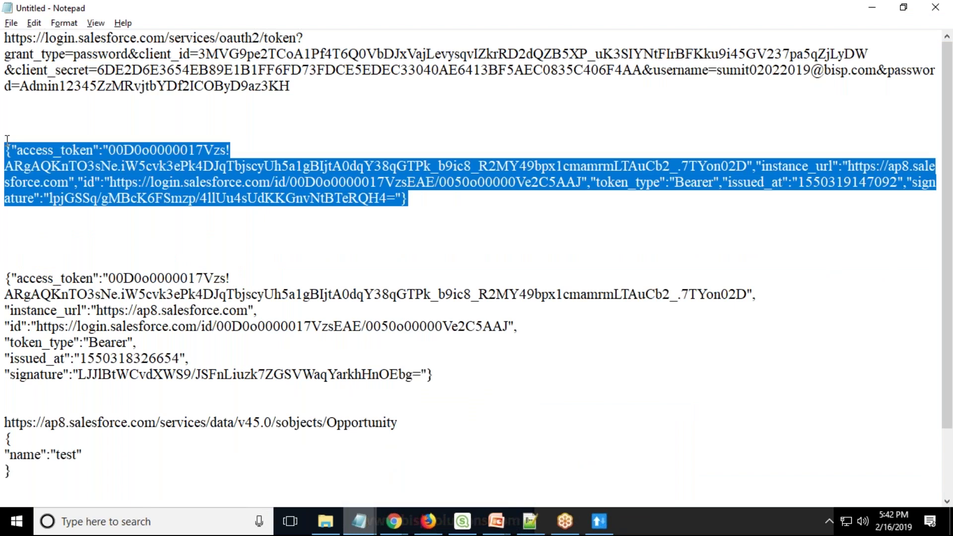
pyautogui.press('Delete')
pyautogui.press('Delete')
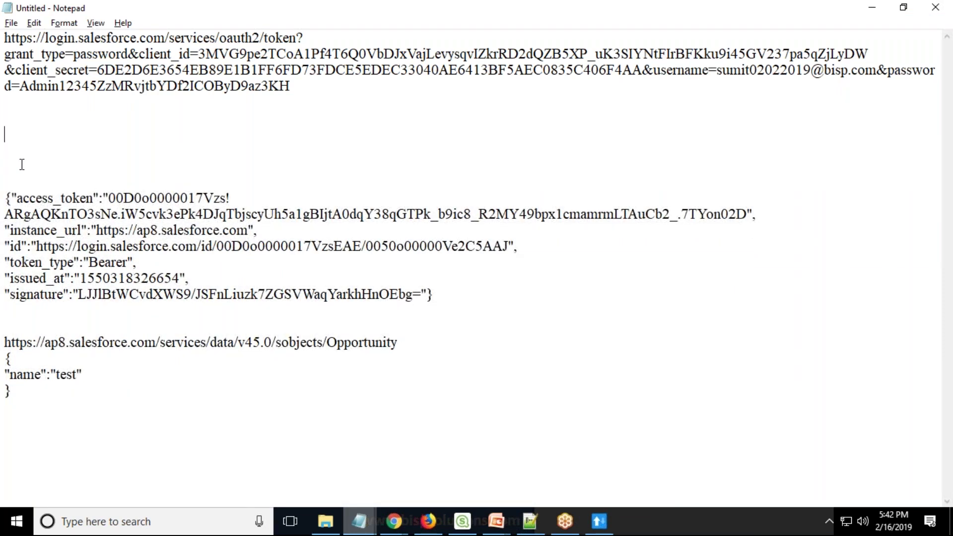
# Step: Review every field of the saved token response, from access_token and instance_url to issued_at and signature, and add spacing below it
pyautogui.click(23, 327)
pyautogui.press('Return')
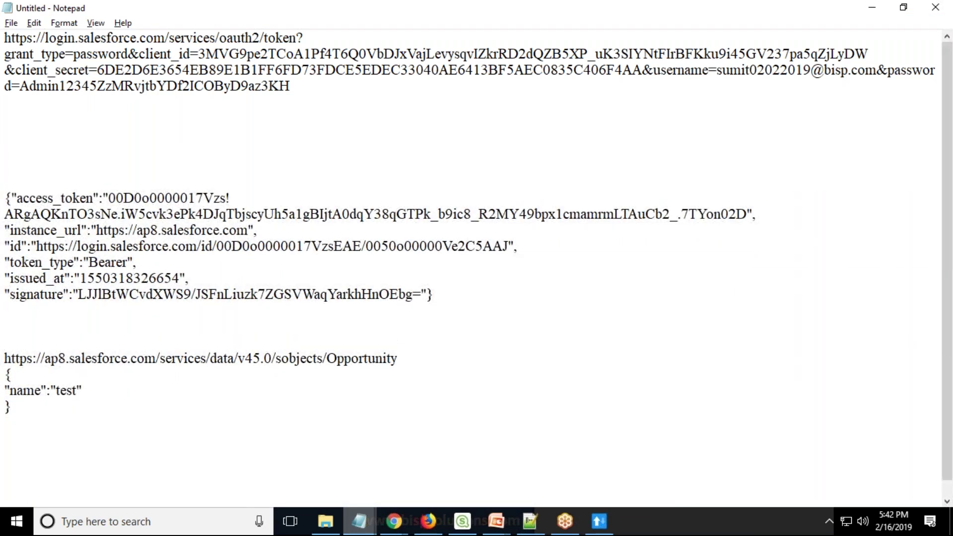
pyautogui.moveTo(108, 198); pyautogui.dragTo(213, 198)
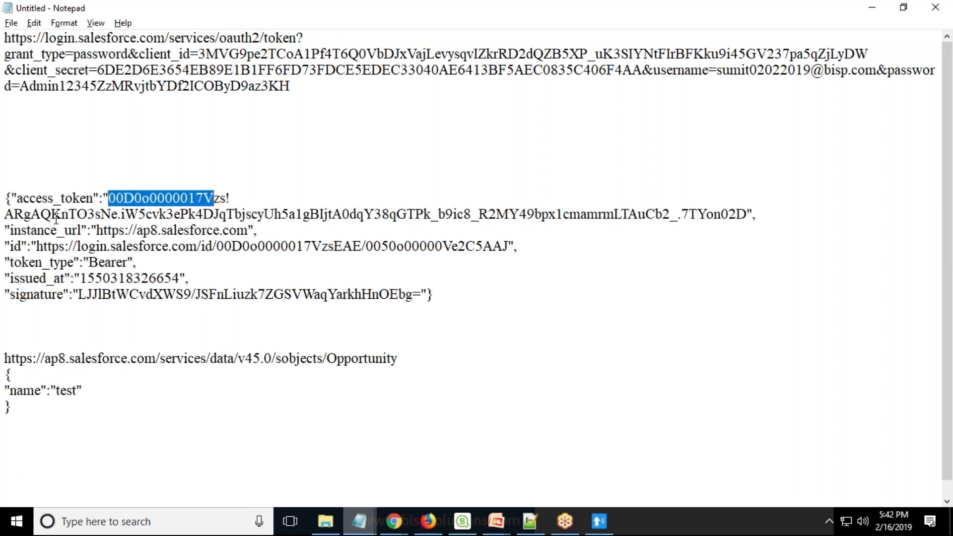
pyautogui.moveTo(92, 231); pyautogui.dragTo(247, 230)
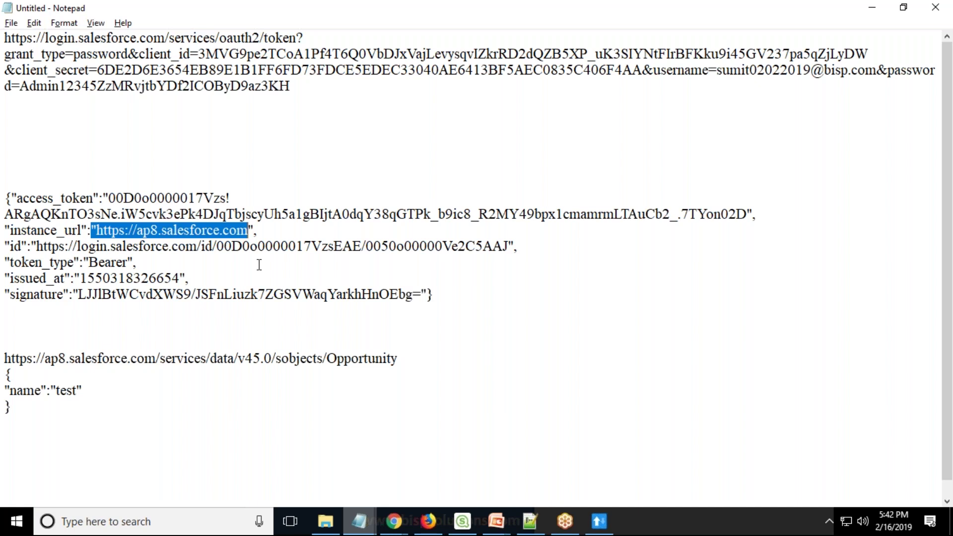
pyautogui.moveTo(65, 246); pyautogui.dragTo(128, 247)
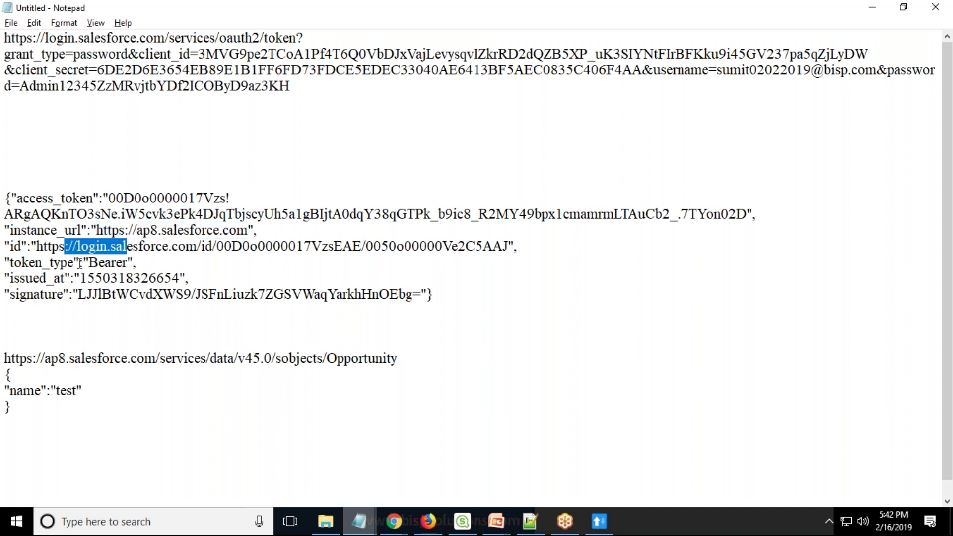
pyautogui.click(80, 264)
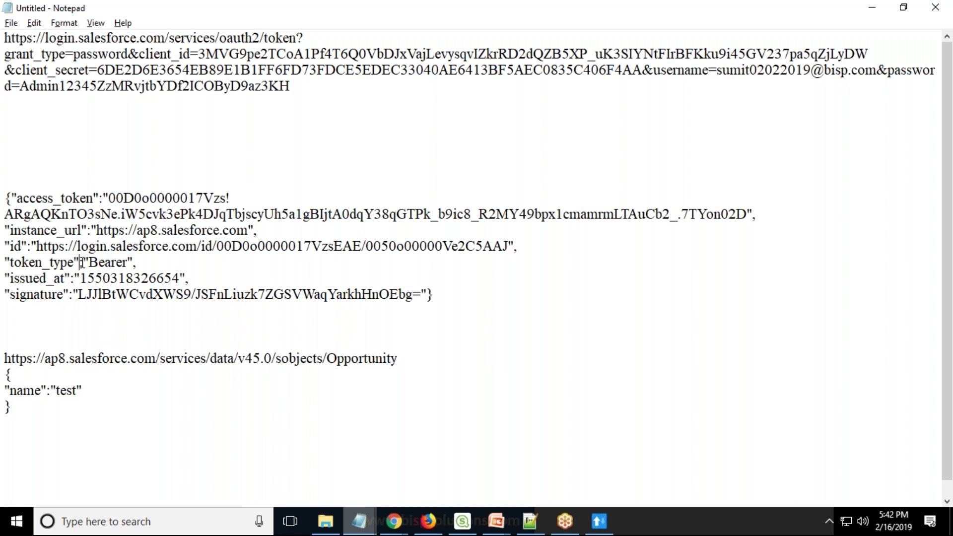
pyautogui.doubleClick(81, 278)
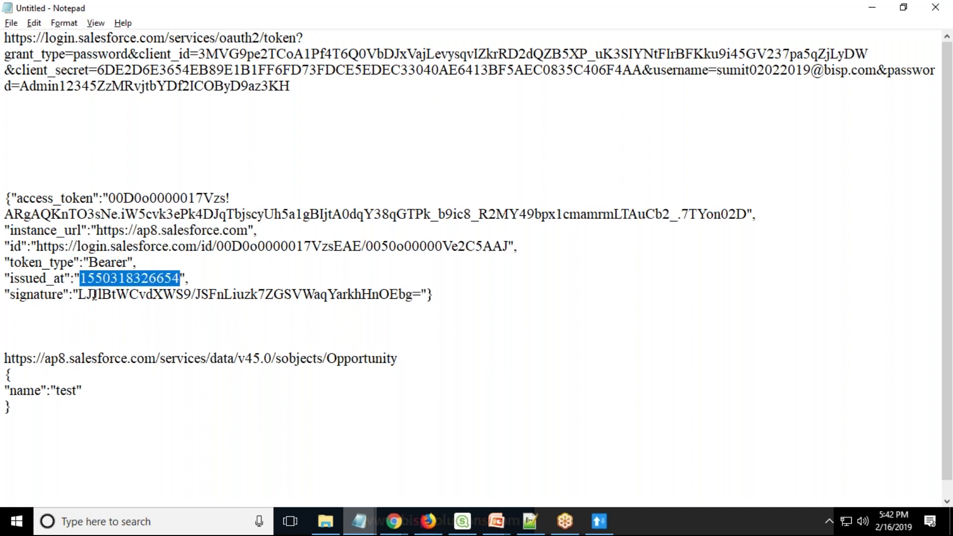
pyautogui.moveTo(95, 296); pyautogui.dragTo(312, 294)
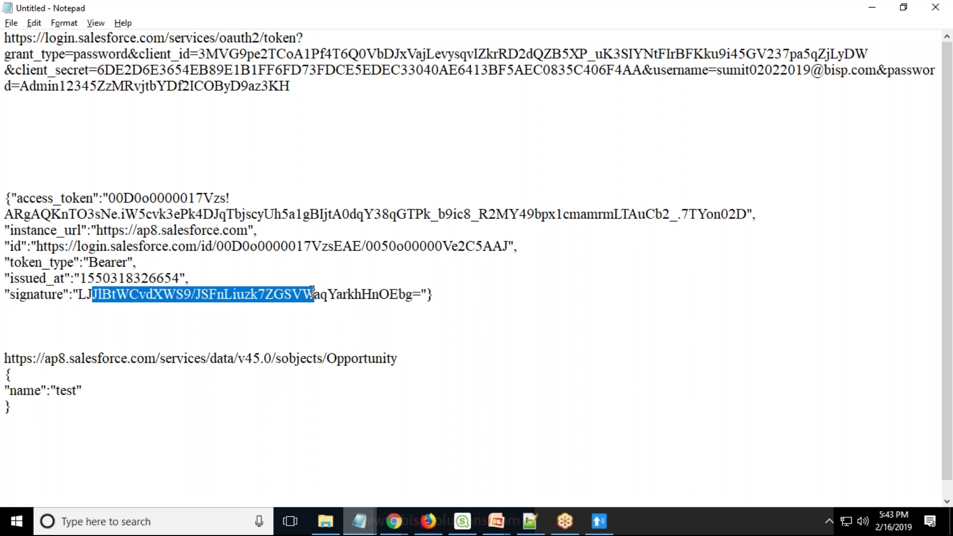
pyautogui.click(24, 329)
pyautogui.press('Return')
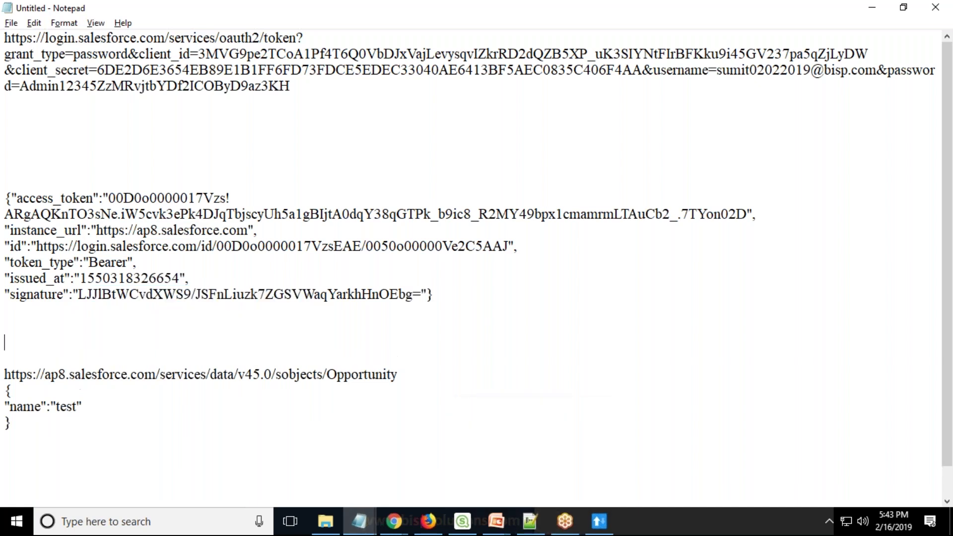
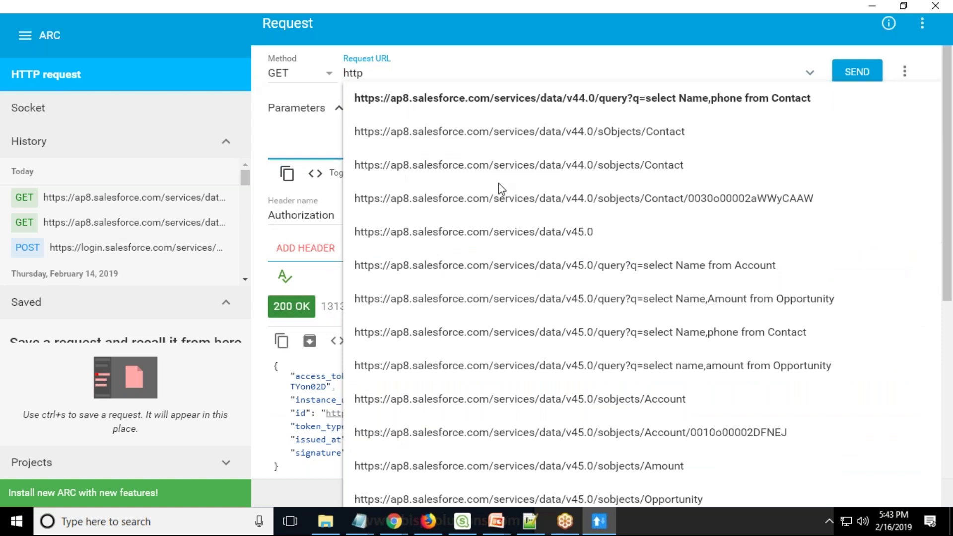
# Step: Reuse the saved Salesforce URL that queries Name,phone from Contact and set its API version to v45.0
pyautogui.click(550, 99)
pyautogui.click(571, 74)
pyautogui.press('BackSpace')
pyautogui.write('5')
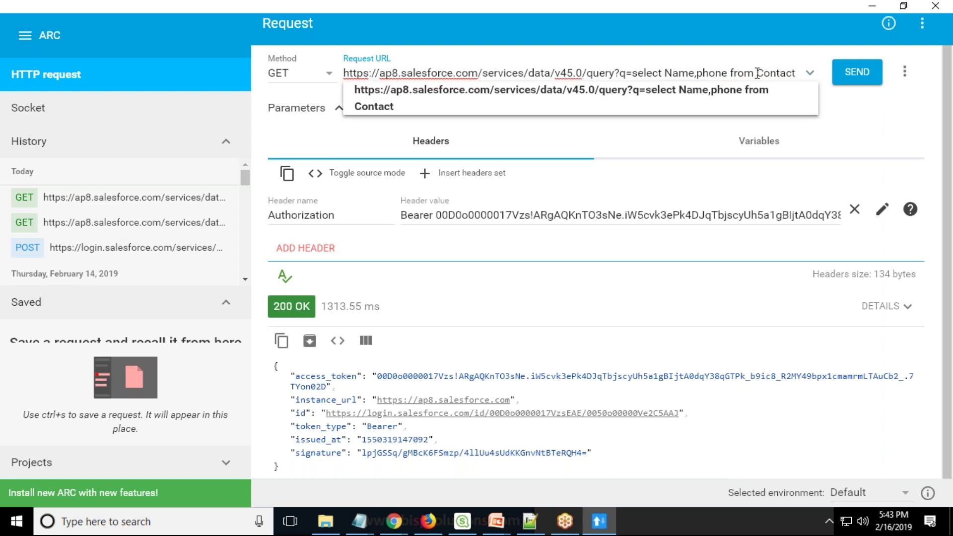
# Step: Change the query in the request URL to select Name,Amount from Opportunity
pyautogui.press('BackSpace')
pyautogui.press('BackSpace')
pyautogui.press('BackSpace')
pyautogui.press('BackSpace')
pyautogui.press('BackSpace')
pyautogui.press('BackSpace')
pyautogui.press('BackSpace')
pyautogui.press('BackSpace')
pyautogui.press('BackSpace')
pyautogui.press('BackSpace')
pyautogui.press('BackSpace')
pyautogui.press('BackSpace')
pyautogui.press('BackSpace')
pyautogui.press('BackSpace')
pyautogui.press('BackSpace')
pyautogui.press('BackSpace')
pyautogui.press('BackSpace')
pyautogui.press('BackSpace')
pyautogui.press('BackSpace')
pyautogui.write(',Amount ')
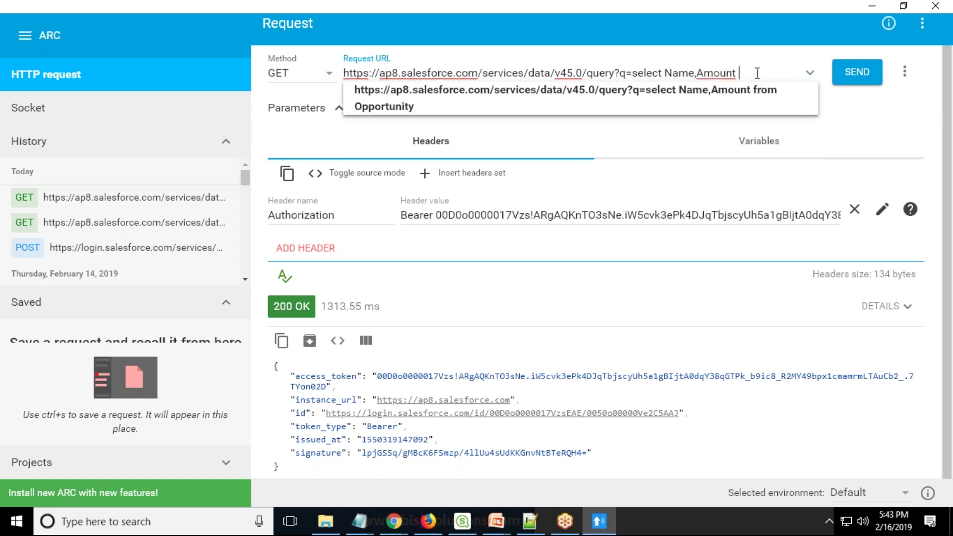
pyautogui.write('from Opportunity')
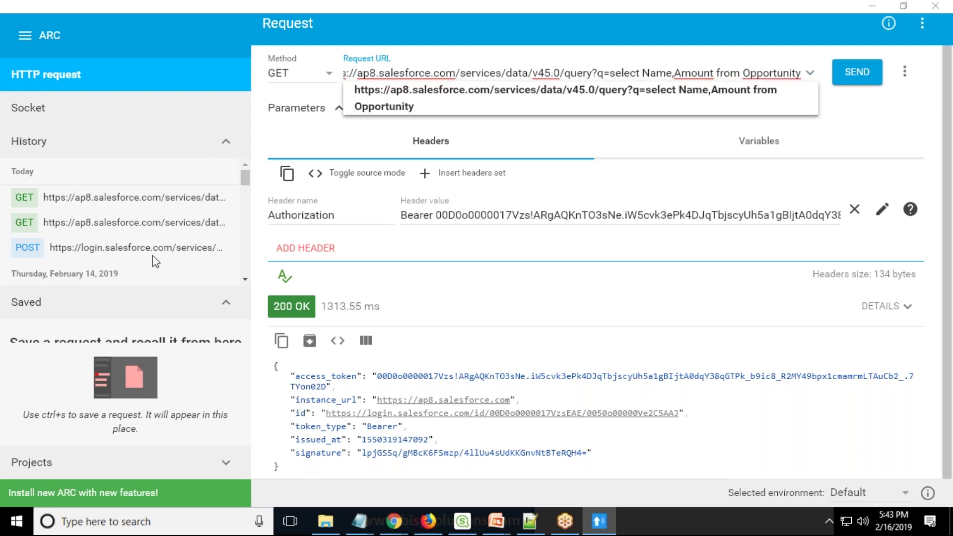
# Step: Compare the instance_url in the Notepad notes with the host of the request URL
pyautogui.hotkey('alt', 'Tab')
pyautogui.moveTo(97, 230); pyautogui.dragTo(248, 230)
pyautogui.hotkey('alt', 'Tab')
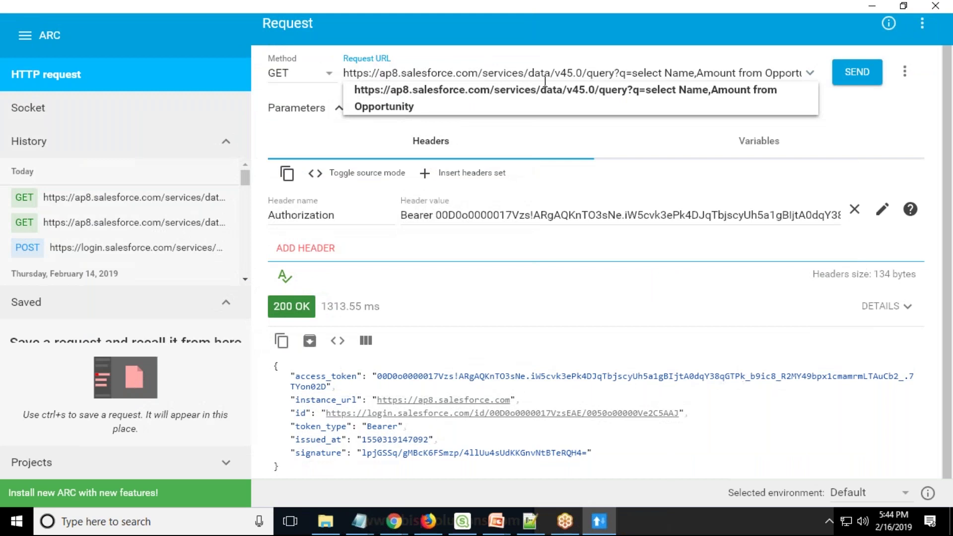
pyautogui.hotkey('alt', 'Tab')
pyautogui.hotkey('alt', 'Tab')
# Step: Check the Authorization header's name and Bearer value against the access_token in the Notepad notes
pyautogui.click(351, 215)
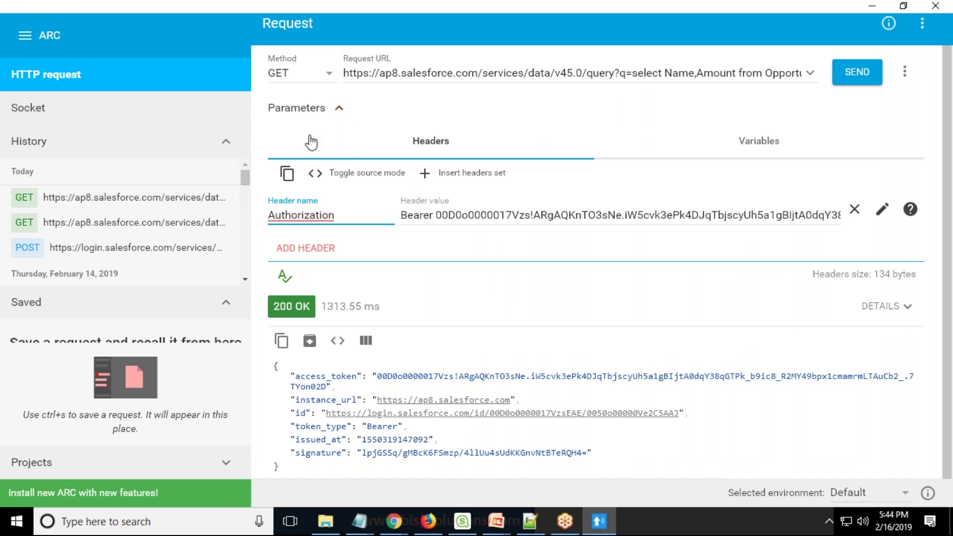
pyautogui.moveTo(346, 215); pyautogui.dragTo(280, 211)
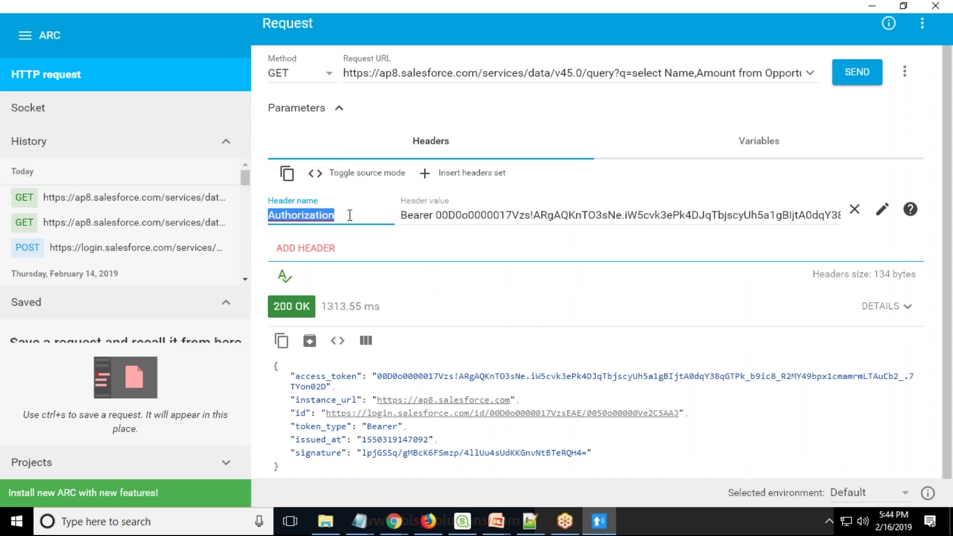
pyautogui.moveTo(438, 215); pyautogui.dragTo(843, 214)
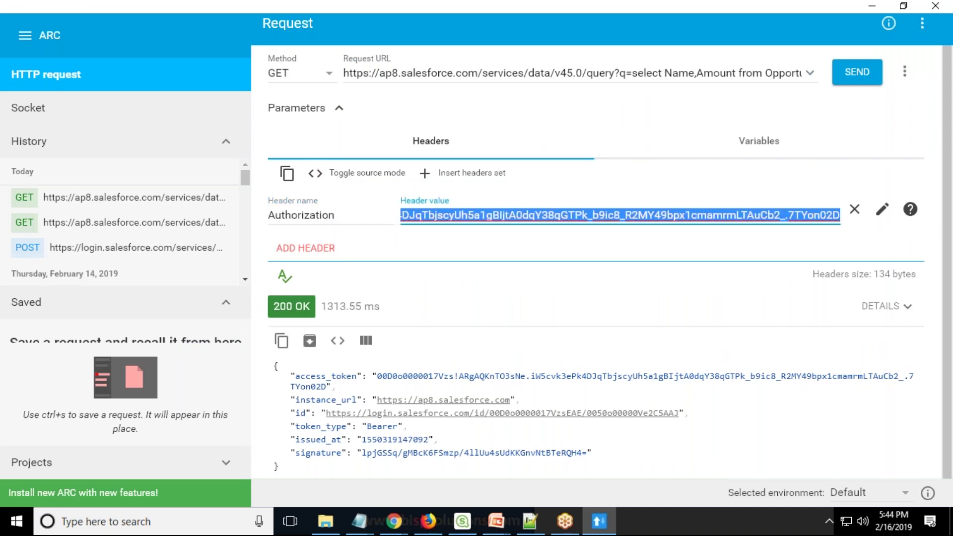
pyautogui.hotkey('alt', 'Tab')
pyautogui.moveTo(108, 198); pyautogui.dragTo(665, 227)
# Step: Send the GET request for the Opportunity records and check the totalSize in the response
pyautogui.hotkey('alt', 'Tab')
pyautogui.click(855, 75)
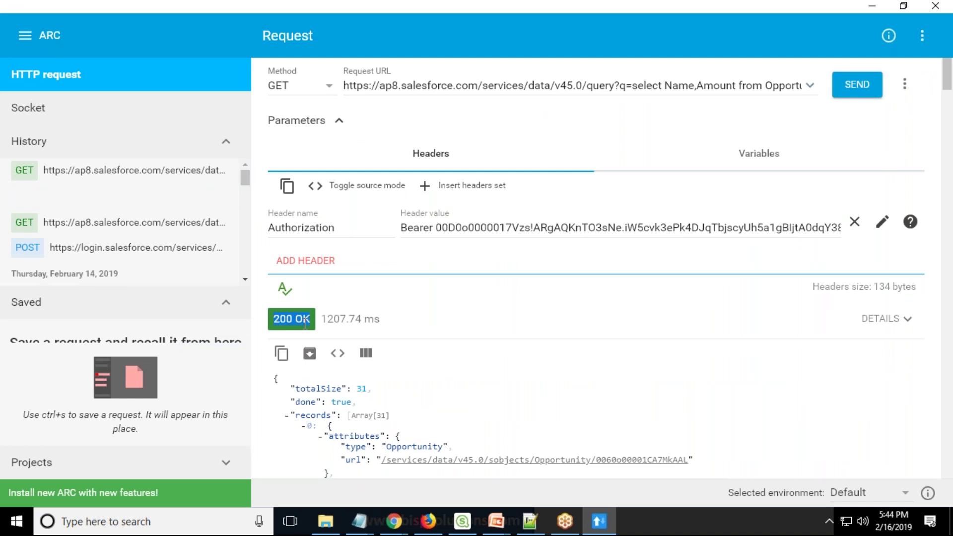
pyautogui.doubleClick(363, 389)
# Step: Switch to Salesforce in Chrome and open the All Opportunities list to compare its record count with the response
pyautogui.moveTo(394, 521)
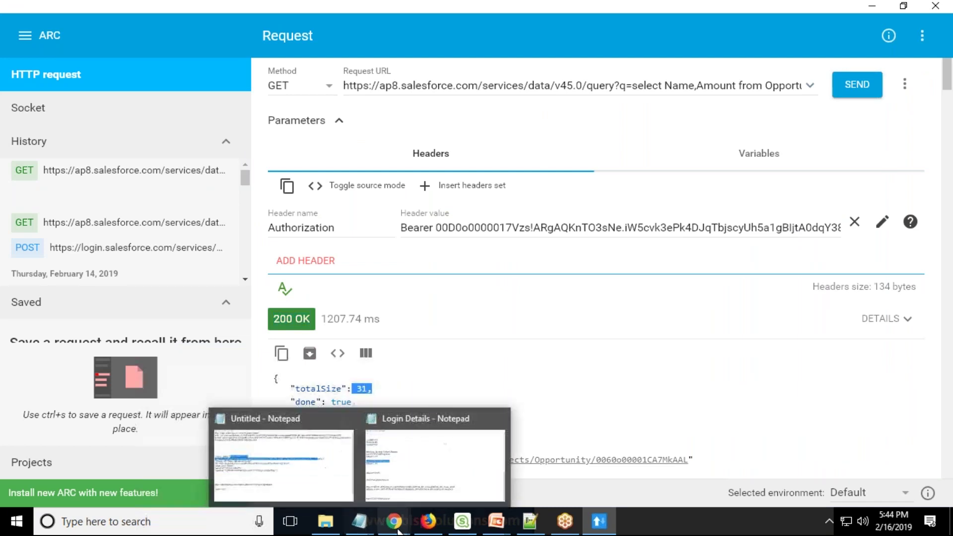
pyautogui.click(430, 474)
pyautogui.scroll(4, 313, 314)
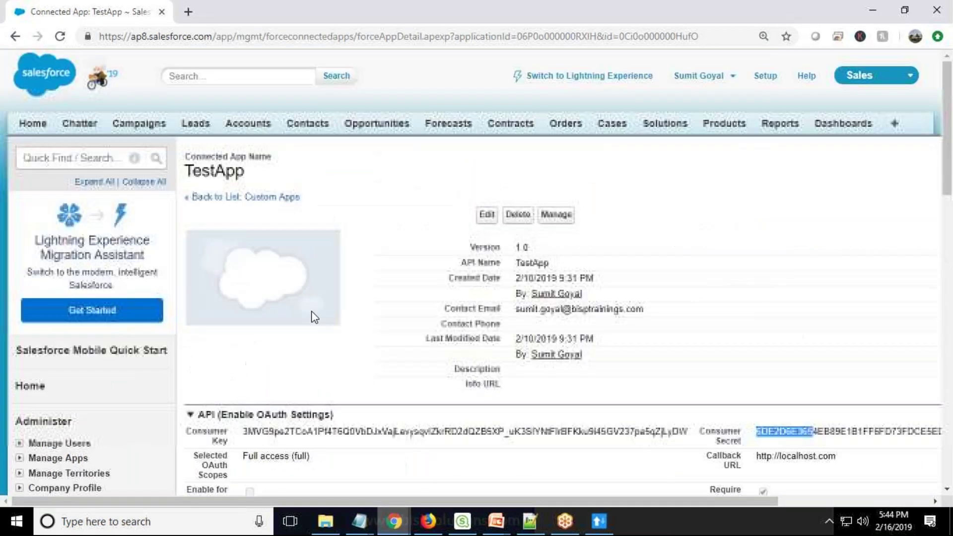
pyautogui.click(376, 124)
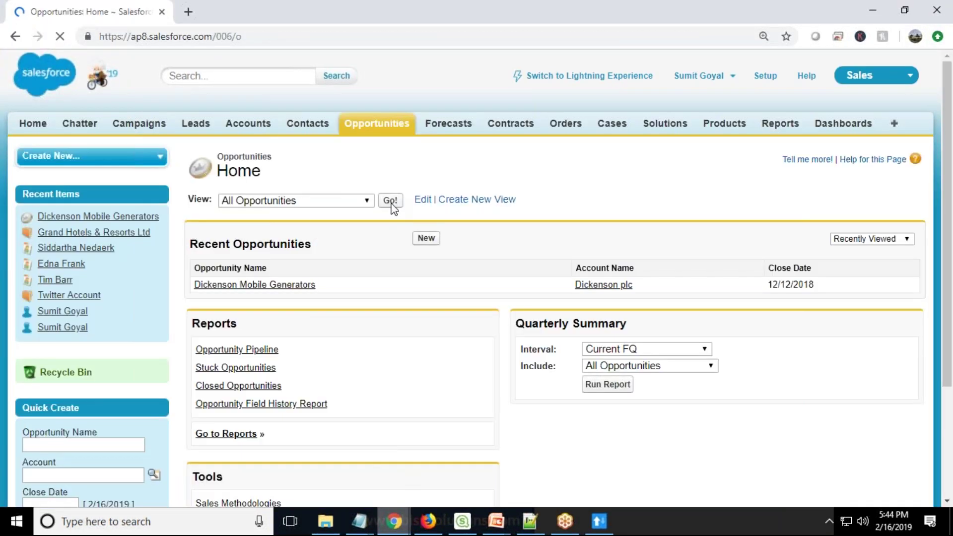
pyautogui.click(391, 202)
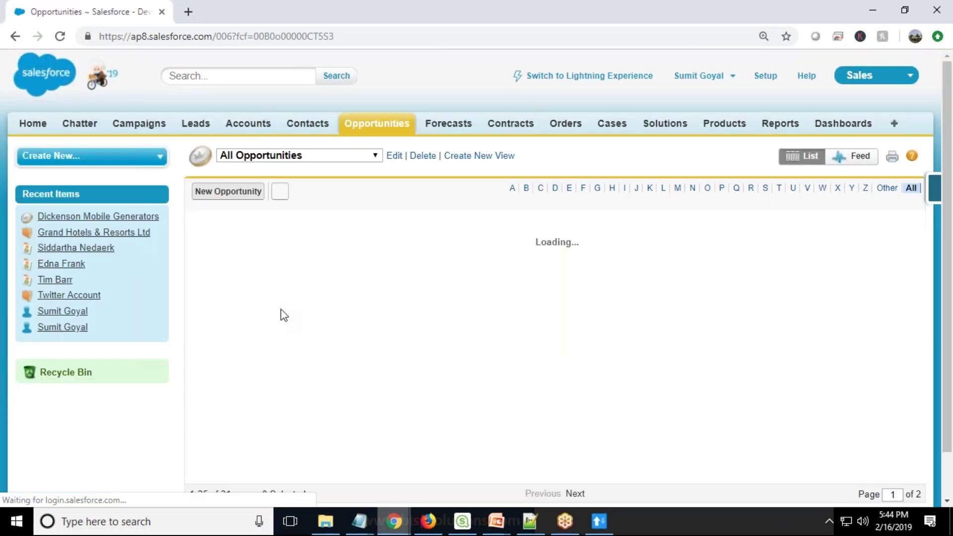
pyautogui.scroll(-5, 277, 323)
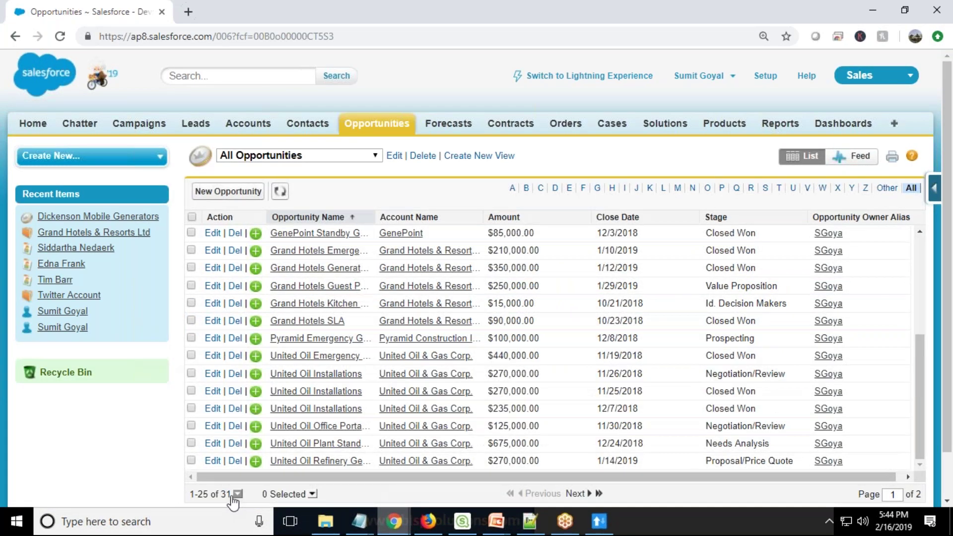
pyautogui.moveTo(365, 526)
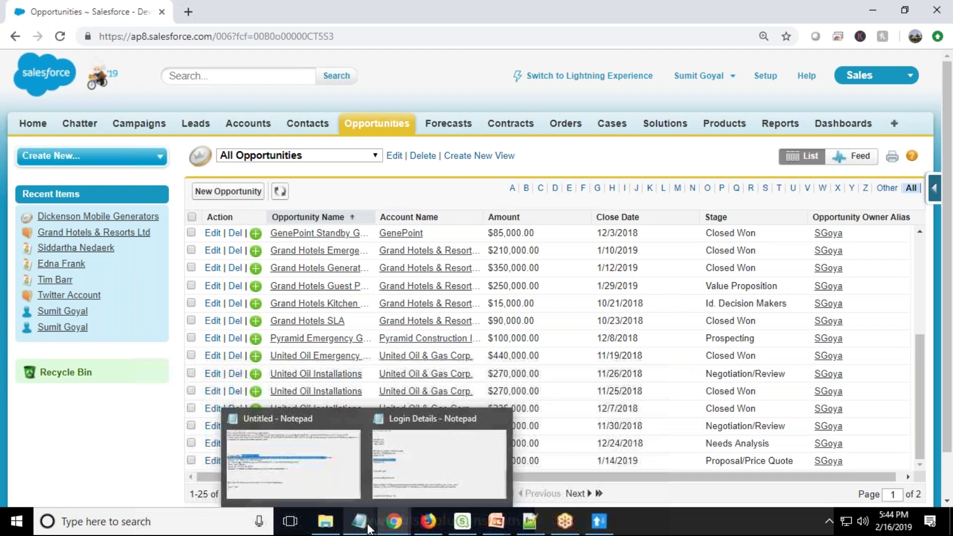
# Step: Return to the ARC client and examine the host and query parts of the request URL
pyautogui.click(599, 521)
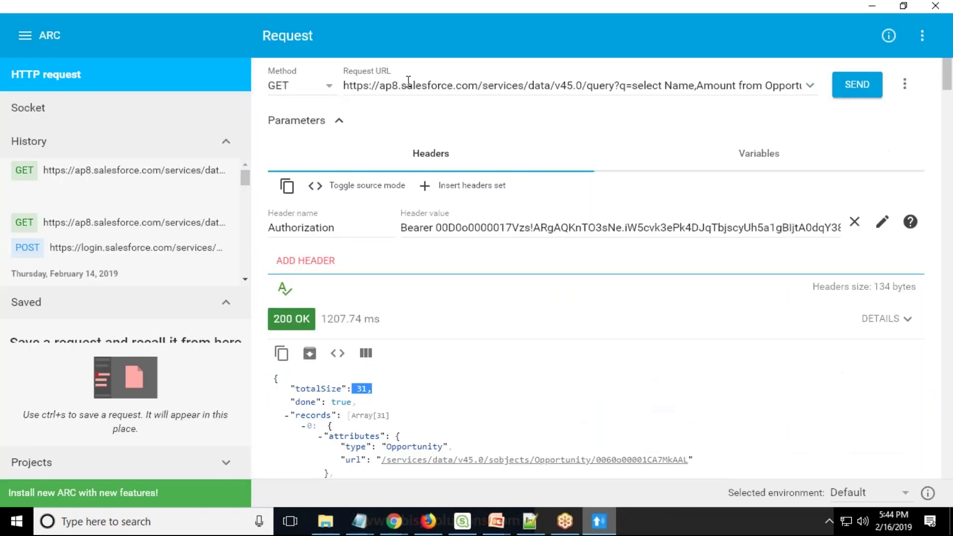
pyautogui.doubleClick(408, 80)
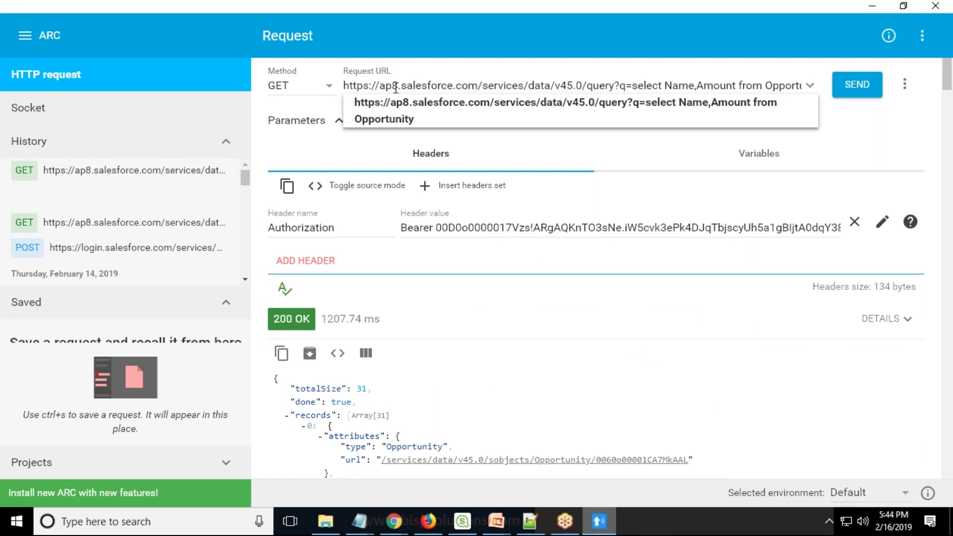
pyautogui.moveTo(345, 85); pyautogui.dragTo(895, 51)
pyautogui.moveTo(477, 86); pyautogui.dragTo(379, 85)
# Step: Select the entire Opportunity query URL in the GET request, from https through Opportunity, and copy it
pyautogui.click(348, 84)
pyautogui.hotkey('shift', 'Right')
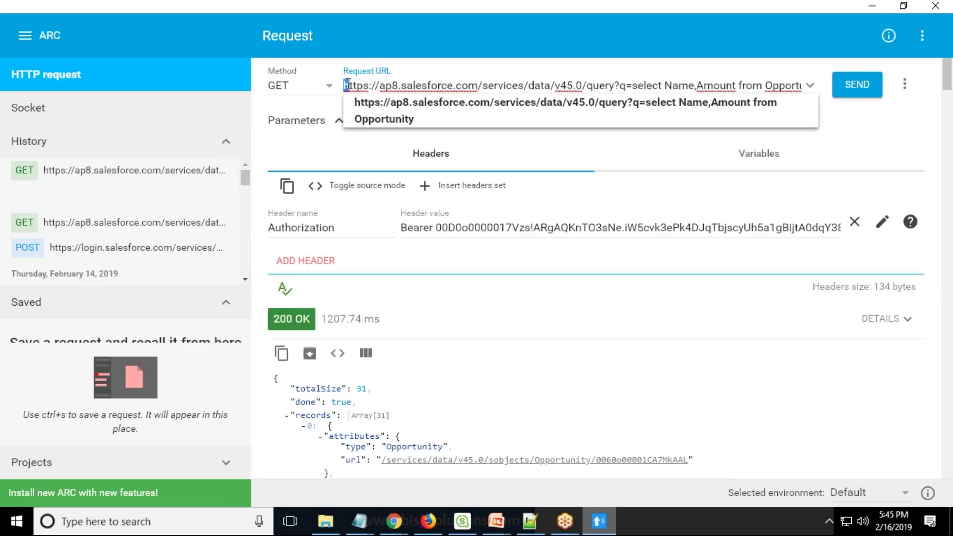
pyautogui.hotkey('shift', 'Right')
pyautogui.hotkey('shift', 'Right')
pyautogui.hotkey('shift', 'Right')
pyautogui.hotkey('shift', 'Right')
pyautogui.hotkey('shift', 'Right')
pyautogui.hotkey('shift', 'Right')
pyautogui.hotkey('shift', 'Right')
pyautogui.hotkey('shift', 'Right')
pyautogui.hotkey('shift', 'Right')
pyautogui.hotkey('shift', 'Right')
pyautogui.hotkey('shift', 'Right')
pyautogui.hotkey('shift', 'Right')
pyautogui.hotkey('shift', 'Right')
pyautogui.hotkey('shift', 'Right')
pyautogui.hotkey('shift', 'Right')
pyautogui.hotkey('shift', 'Right')
pyautogui.hotkey('shift', 'Right')
pyautogui.hotkey('shift', 'Right')
pyautogui.hotkey('shift', 'Right')
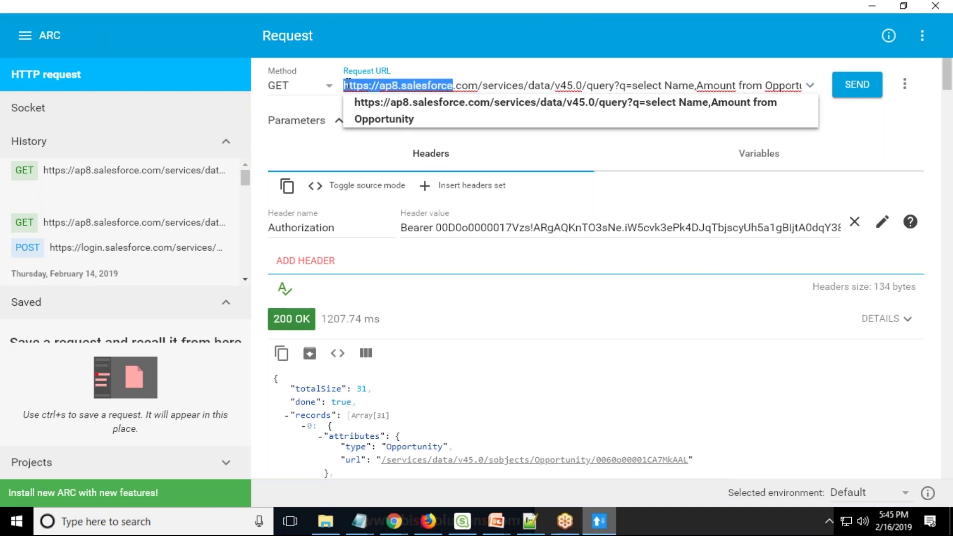
pyautogui.hotkey('shift', 'Right')
pyautogui.hotkey('shift', 'Right')
pyautogui.hotkey('shift', 'Right')
pyautogui.hotkey('shift', 'Right')
pyautogui.hotkey('shift', 'Right')
pyautogui.hotkey('shift', 'Right')
pyautogui.hotkey('shift', 'Right')
pyautogui.hotkey('shift', 'Right')
pyautogui.hotkey('shift', 'Right')
pyautogui.hotkey('shift', 'Right')
pyautogui.hotkey('shift', 'Right')
pyautogui.hotkey('shift', 'Right')
pyautogui.hotkey('shift', 'Right')
pyautogui.hotkey('shift', 'Right')
pyautogui.hotkey('shift', 'Right')
pyautogui.hotkey('shift', 'Right')
pyautogui.hotkey('shift', 'Right')
pyautogui.hotkey('shift', 'Right')
pyautogui.hotkey('shift', 'Right')
pyautogui.hotkey('shift', 'Right')
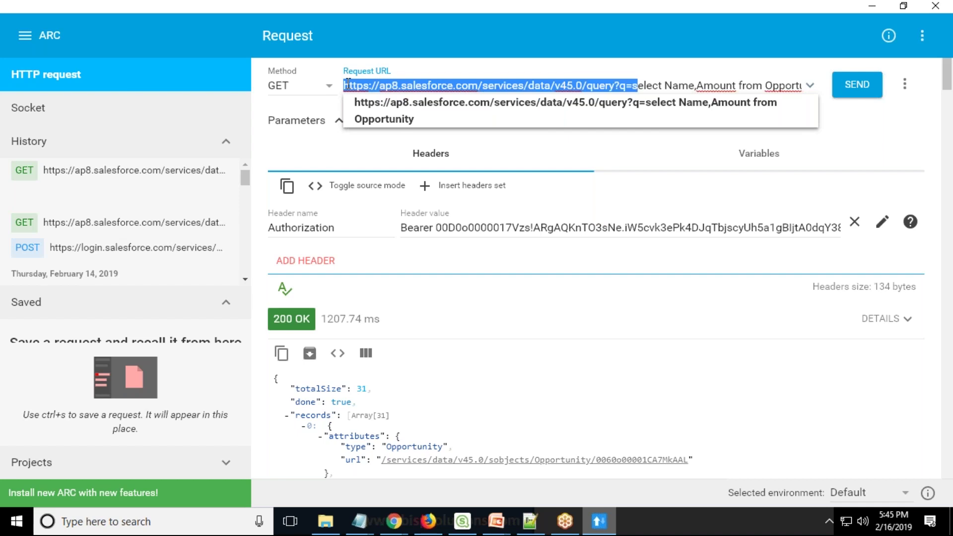
pyautogui.hotkey('shift', 'Right')
pyautogui.hotkey('shift', 'Right')
pyautogui.hotkey('shift', 'Right')
pyautogui.hotkey('shift', 'Right')
pyautogui.hotkey('shift', 'Right')
pyautogui.hotkey('shift', 'Right')
pyautogui.hotkey('shift', 'Right')
pyautogui.hotkey('shift', 'Right')
pyautogui.hotkey('ctrl', 'c')
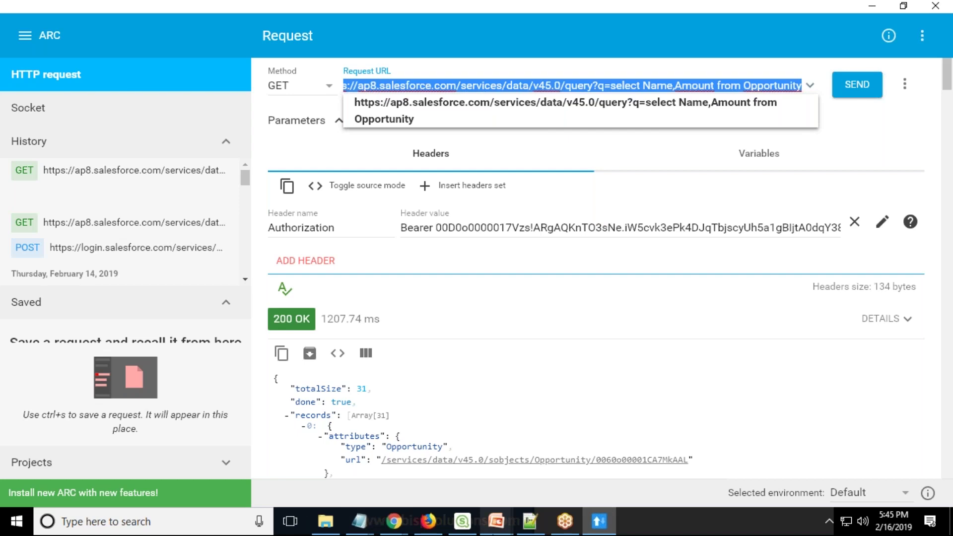
# Step: Switch to Qlik Sense Desktop, paste the copied Opportunity query URL into the REST connection's URL, and check its ending
pyautogui.click(462, 522)
pyautogui.click(385, 166)
pyautogui.hotkey('ctrl', 'v')
pyautogui.moveTo(455, 164); pyautogui.dragTo(598, 163)
# Step: Set the REST connection's Use Windows authentication option to Yes
pyautogui.scroll(-2, 452, 206)
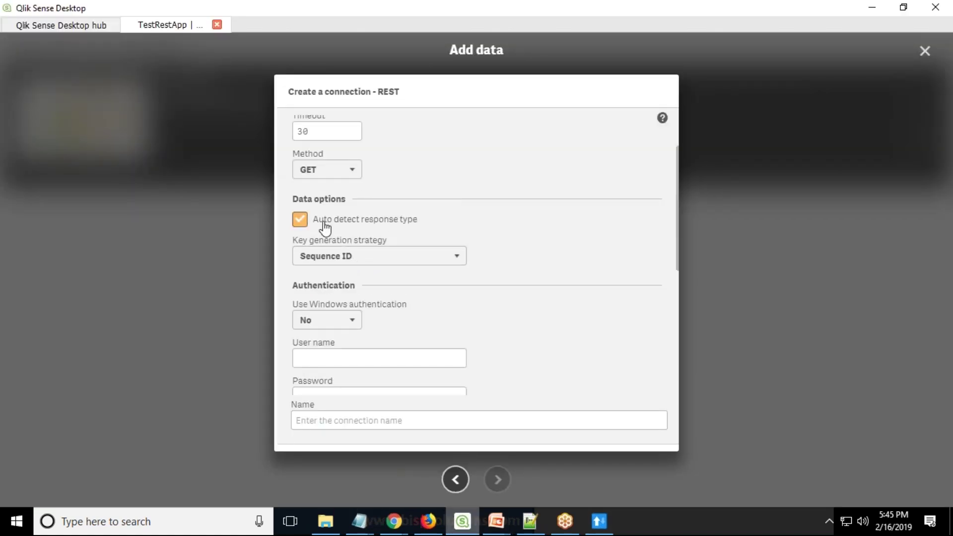
pyautogui.scroll(-5, 341, 215)
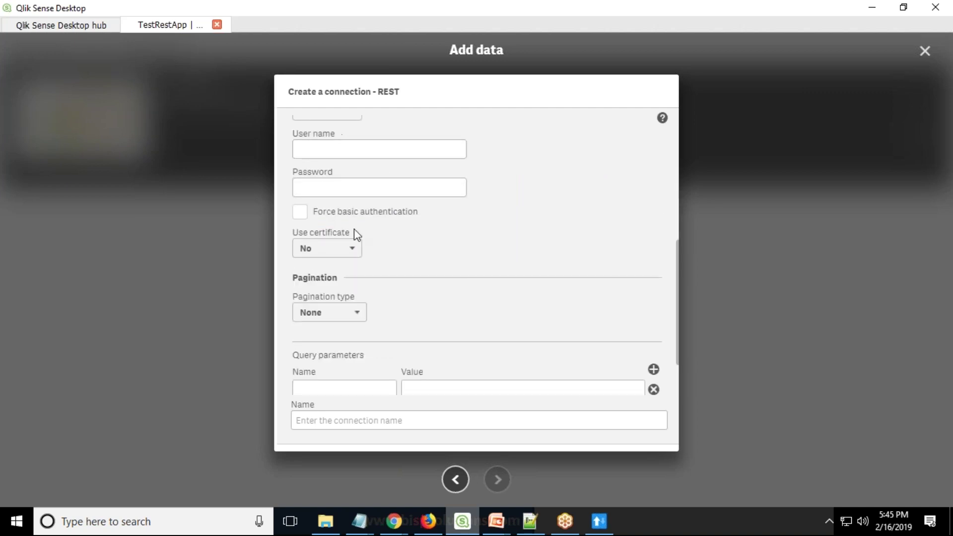
pyautogui.scroll(3, 355, 235)
pyautogui.click(341, 252)
pyautogui.click(332, 268)
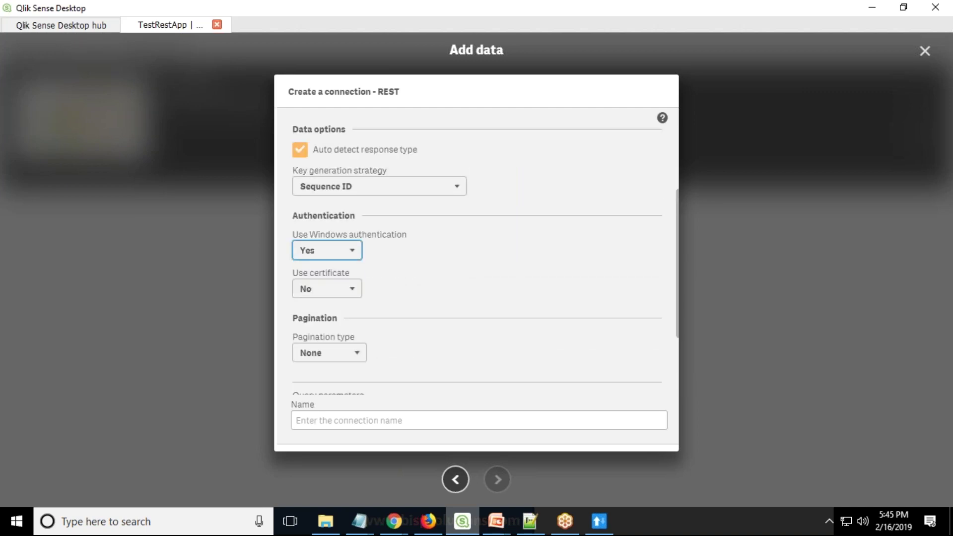
# Step: Check the header name in the ARC request and enter Authorization as the query header name in the Qlik Sense connection
pyautogui.scroll(-3, 411, 227)
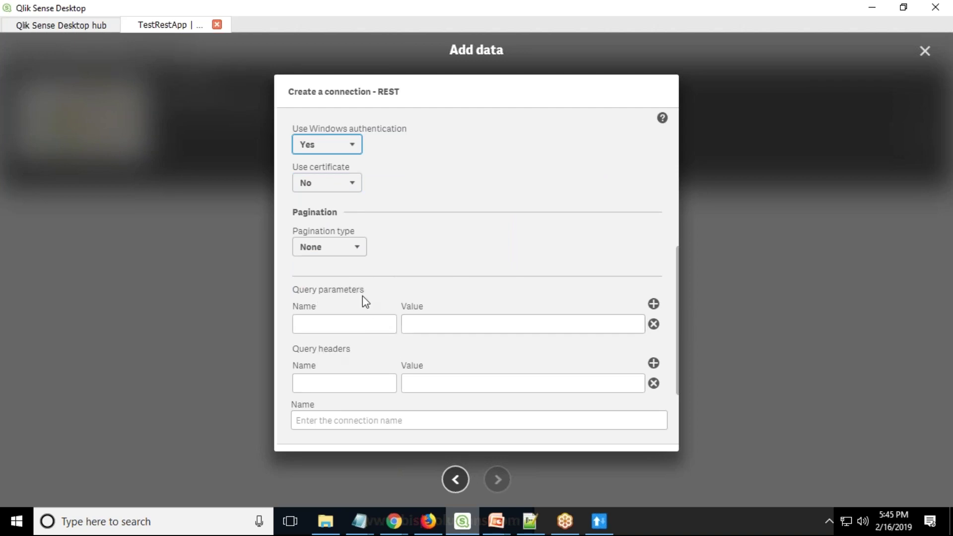
pyautogui.click(324, 380)
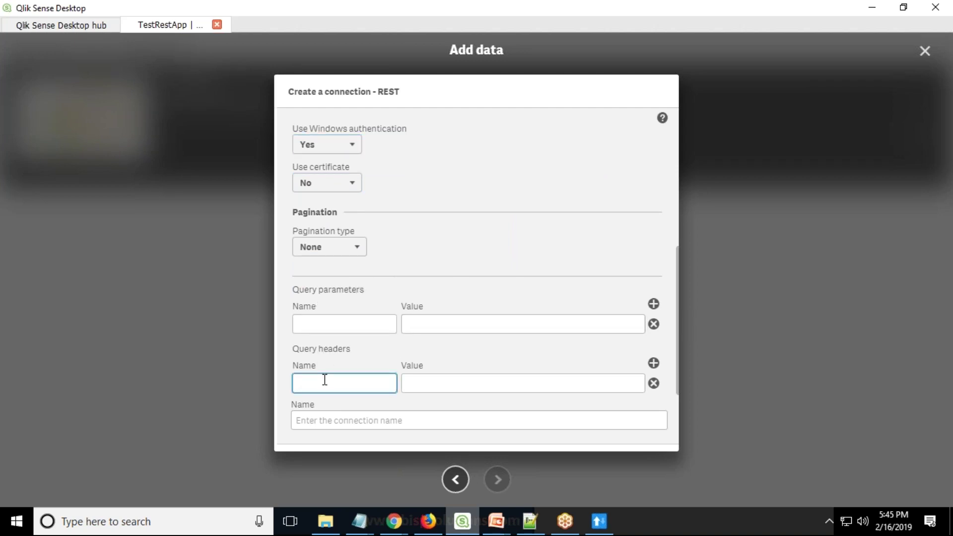
pyautogui.hotkey('alt', 'Tab')
pyautogui.moveTo(333, 228); pyautogui.dragTo(281, 237)
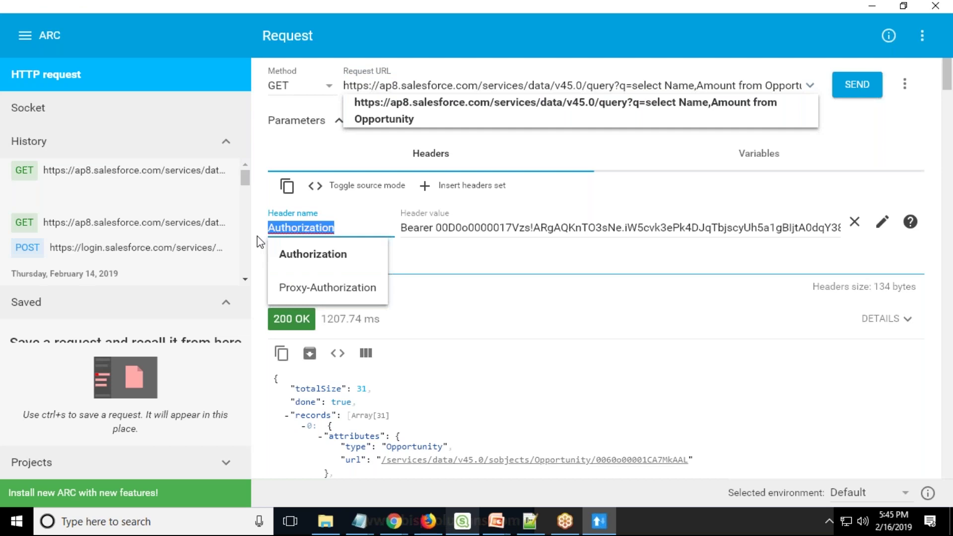
pyautogui.hotkey('alt', 'Tab')
pyautogui.click(323, 382)
pyautogui.write('Authorization')
# Step: Copy the Bearer access token from the ARC header value and paste it as the Authorization query header's value in Qlik Sense
pyautogui.click(425, 385)
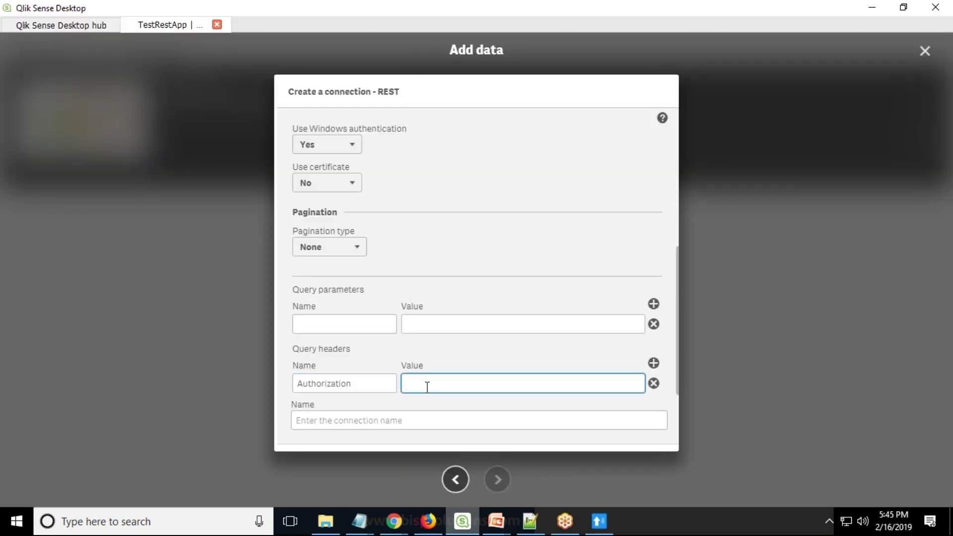
pyautogui.hotkey('alt', 'Tab')
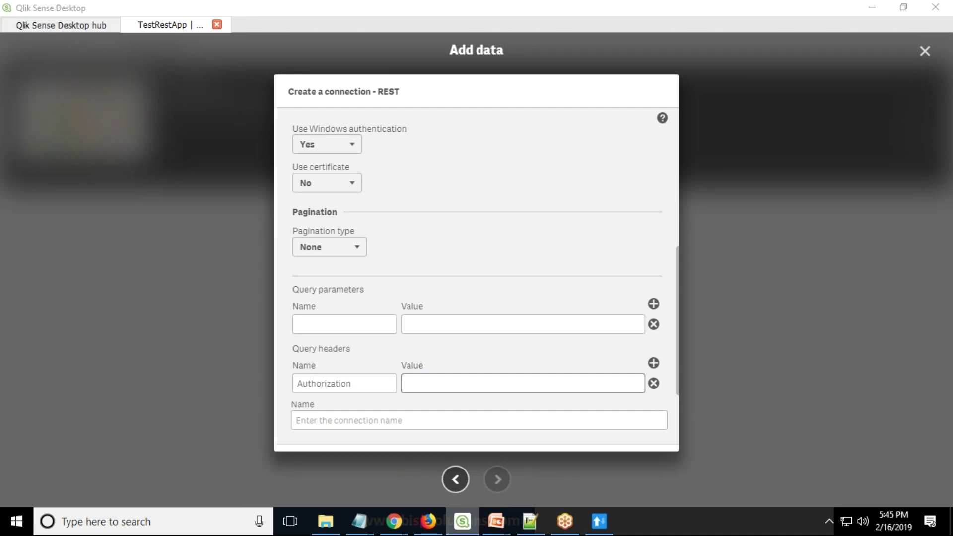
pyautogui.hotkey('alt', 'Tab')
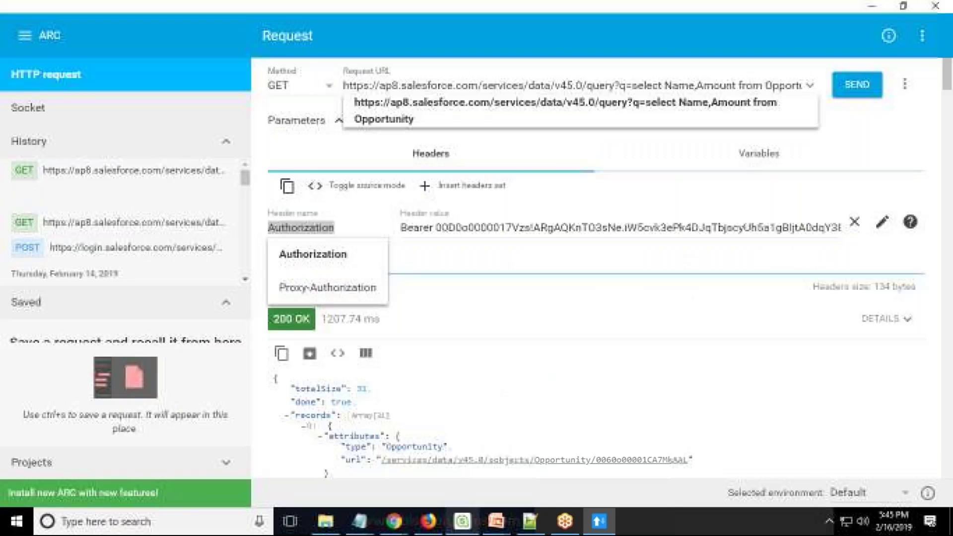
pyautogui.press('Tab')
pyautogui.hotkey('ctrl', 'c')
pyautogui.hotkey('alt', 'Tab')
pyautogui.hotkey('ctrl', 'v')
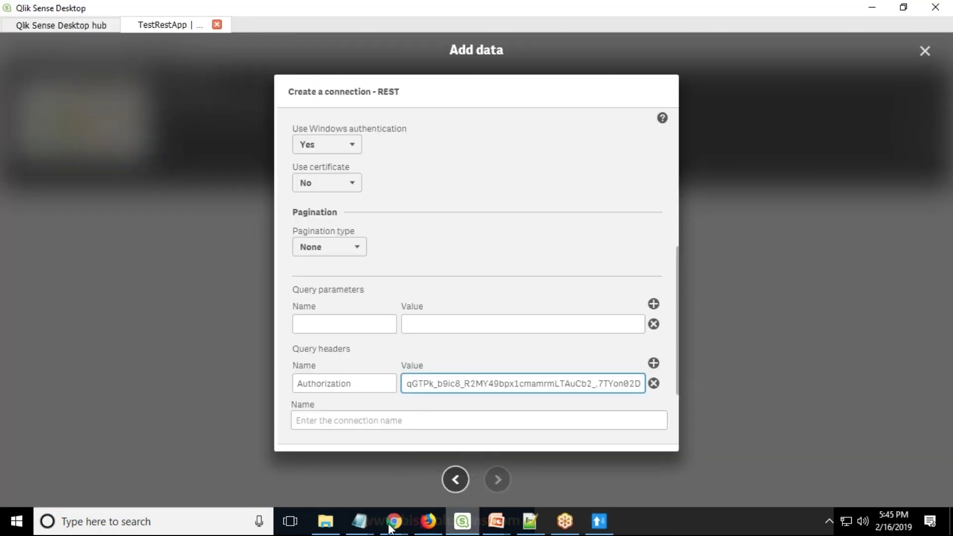
# Step: Switch to the untitled Notepad notes and examine the access_token, instance_url and token_type entries of the OAuth response
pyautogui.click(359, 520)
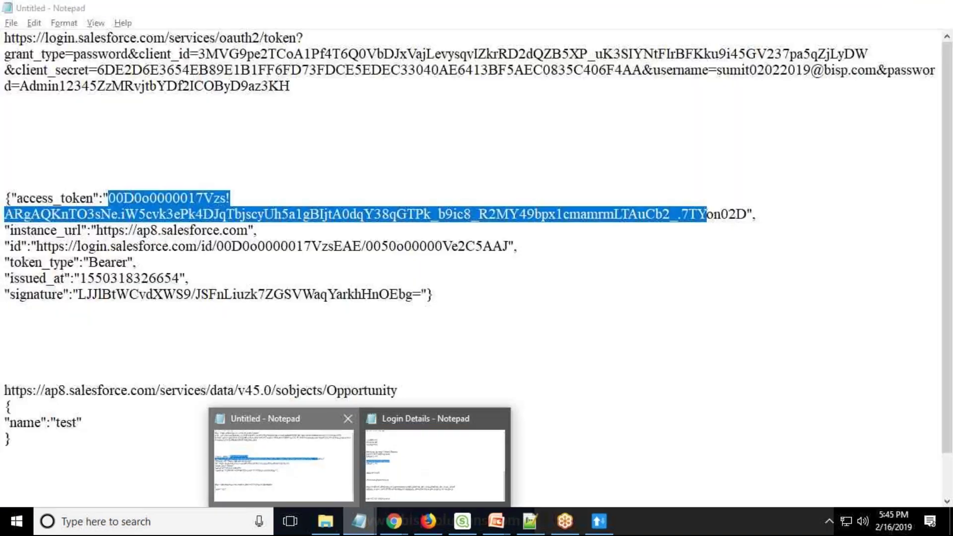
pyautogui.click(283, 458)
pyautogui.click(181, 267)
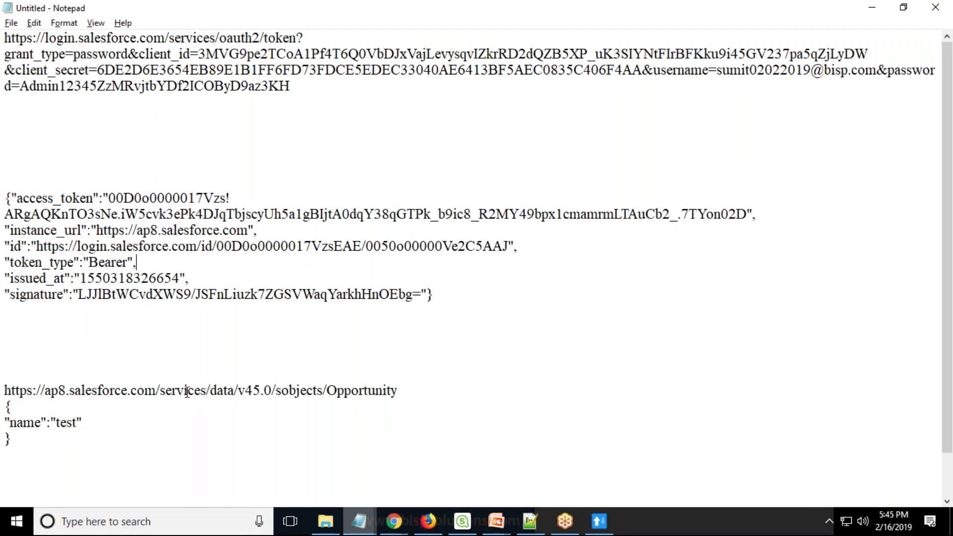
pyautogui.doubleClick(50, 199)
pyautogui.click(7, 244)
pyautogui.hotkey('shift', 'Up')
pyautogui.hotkey('shift', 'Right')
pyautogui.hotkey('shift', 'Right')
pyautogui.hotkey('shift', 'Right')
pyautogui.hotkey('shift', 'Right')
pyautogui.hotkey('shift', 'Right')
pyautogui.hotkey('shift', 'Right')
pyautogui.hotkey('shift', 'Right')
pyautogui.hotkey('shift', 'Right')
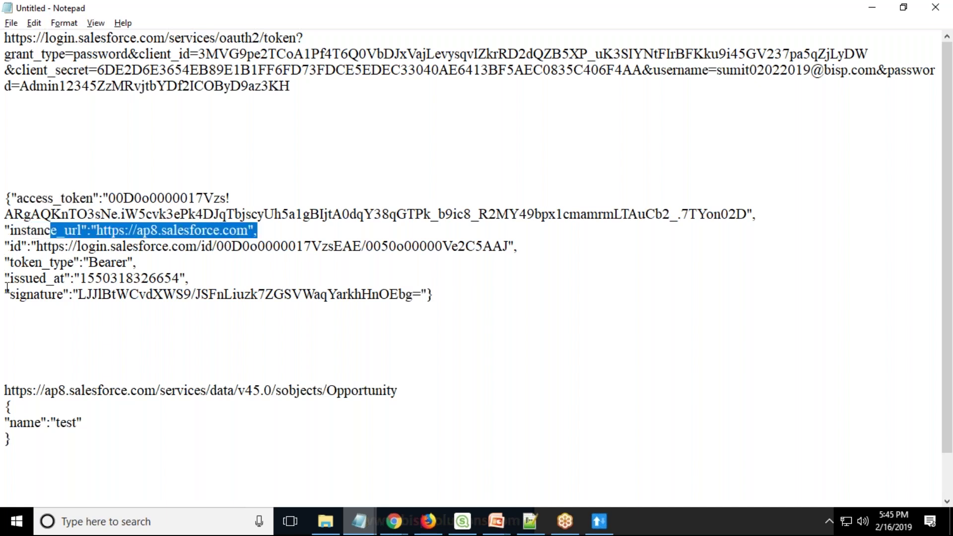
pyautogui.click(11, 263)
pyautogui.moveTo(10, 262); pyautogui.dragTo(52, 263)
pyautogui.click(128, 262)
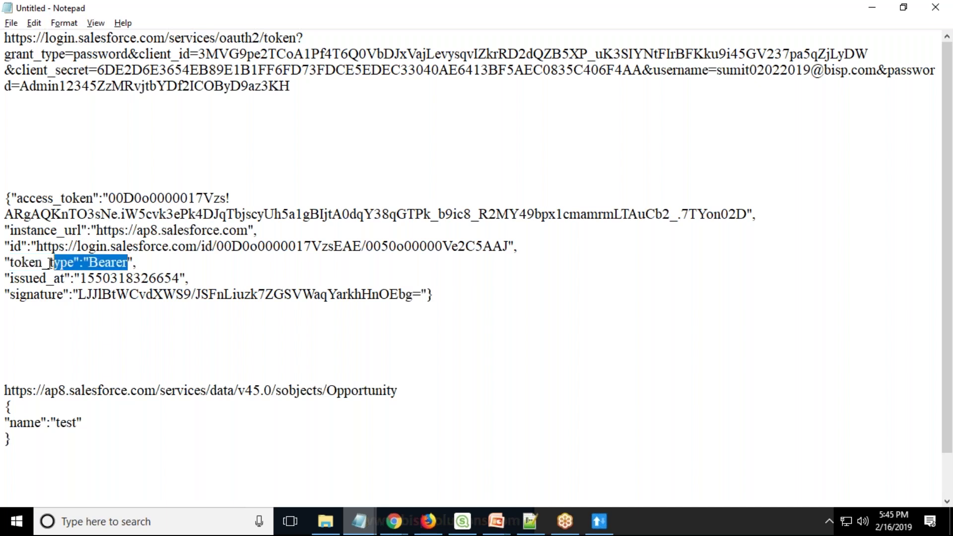
pyautogui.moveTo(52, 263); pyautogui.dragTo(10, 229)
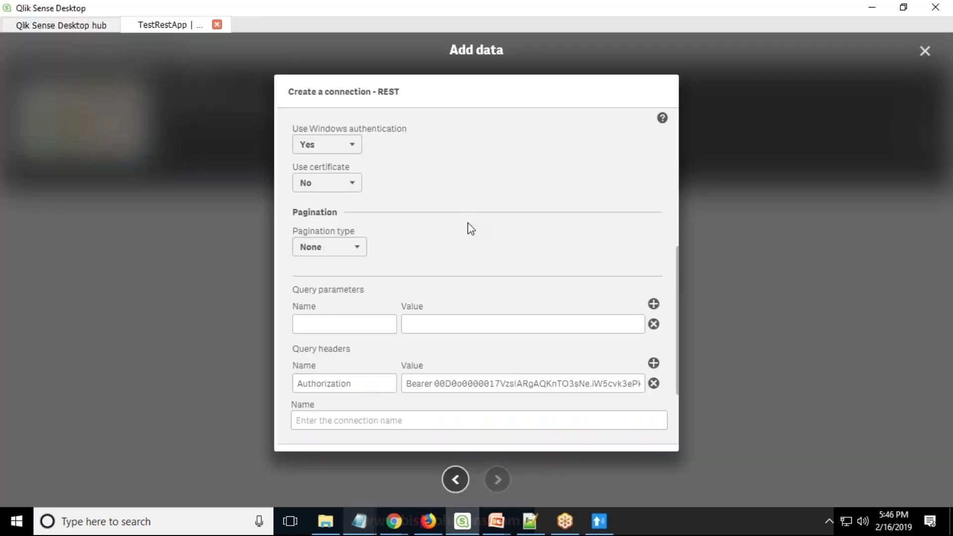
# Step: Name the REST connection "TestSa;esforceRestAPI" in Qlik Sense
pyautogui.click(365, 425)
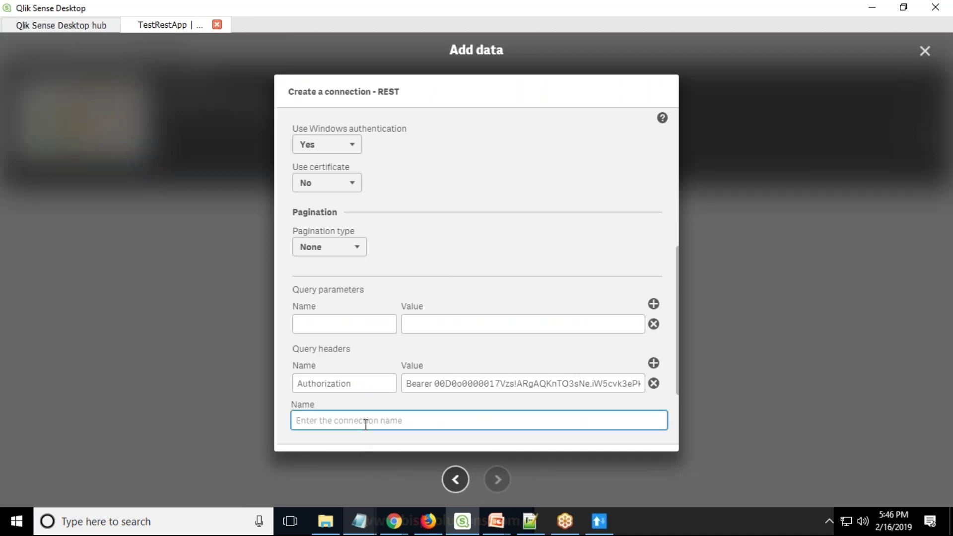
pyautogui.write('TestREstAp')
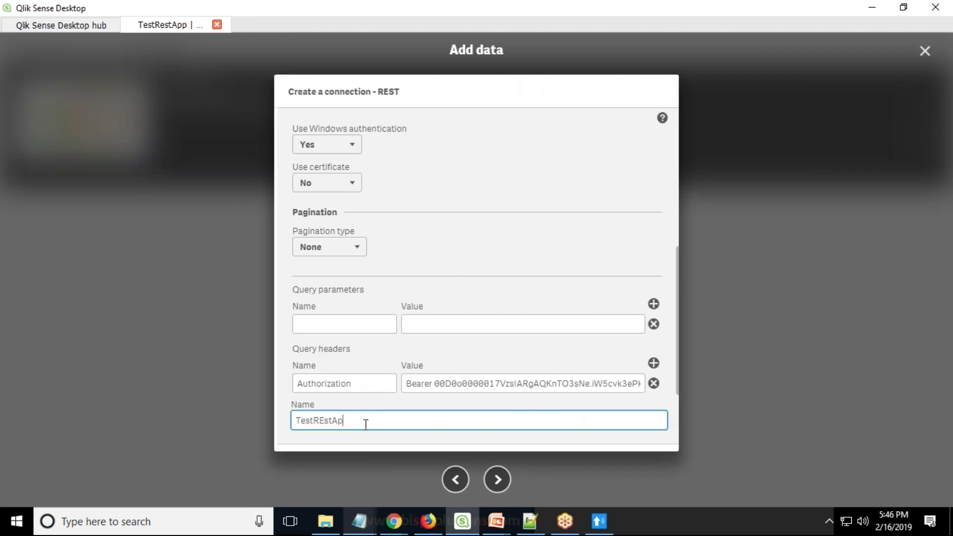
pyautogui.press('BackSpace')
pyautogui.press('BackSpace')
pyautogui.press('BackSpace')
pyautogui.press('BackSpace')
pyautogui.press('BackSpace')
pyautogui.write('Sa;')
pyautogui.write('esfpro')
pyautogui.press('BackSpace')
pyautogui.press('BackSpace')
pyautogui.write('rceRestAPI')
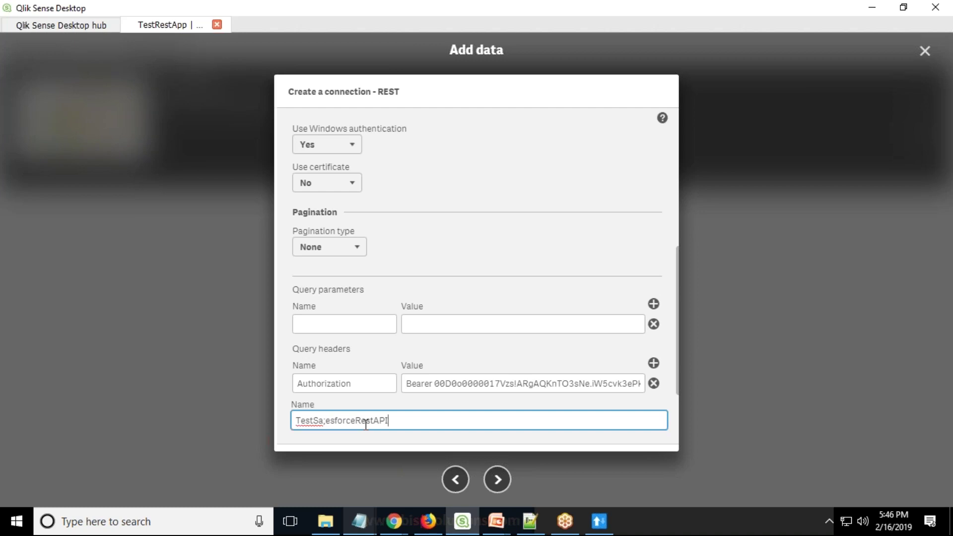
# Step: Continue to the data selection and preview the records table under root
pyautogui.click(495, 483)
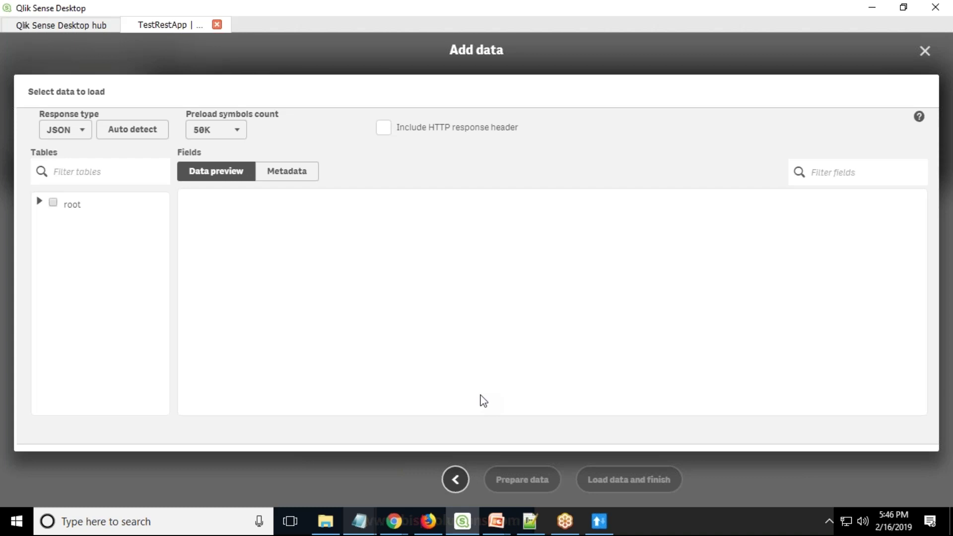
pyautogui.click(38, 202)
pyautogui.click(65, 222)
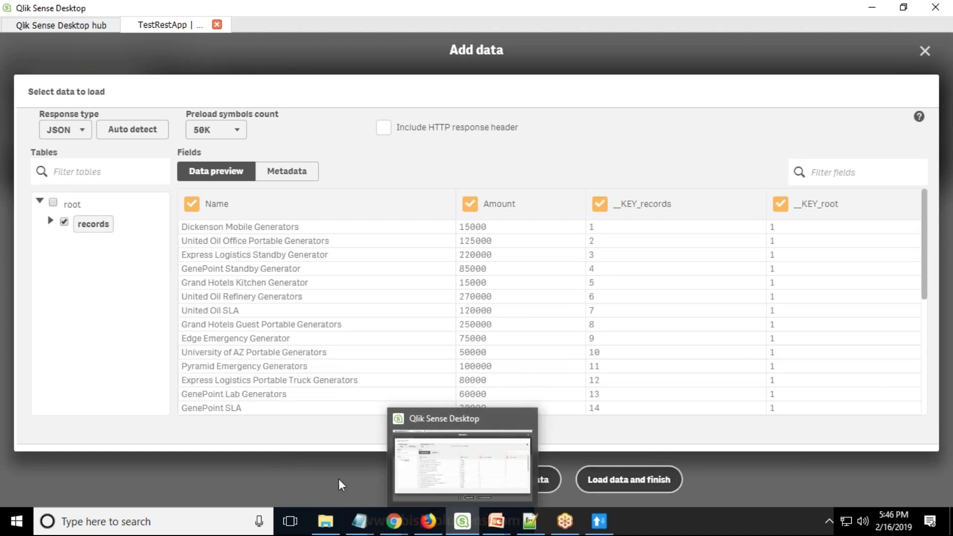
# Step: Go back to the REST connection, add StageName after Amount in the URL's query, and continue to the data selection
pyautogui.click(447, 480)
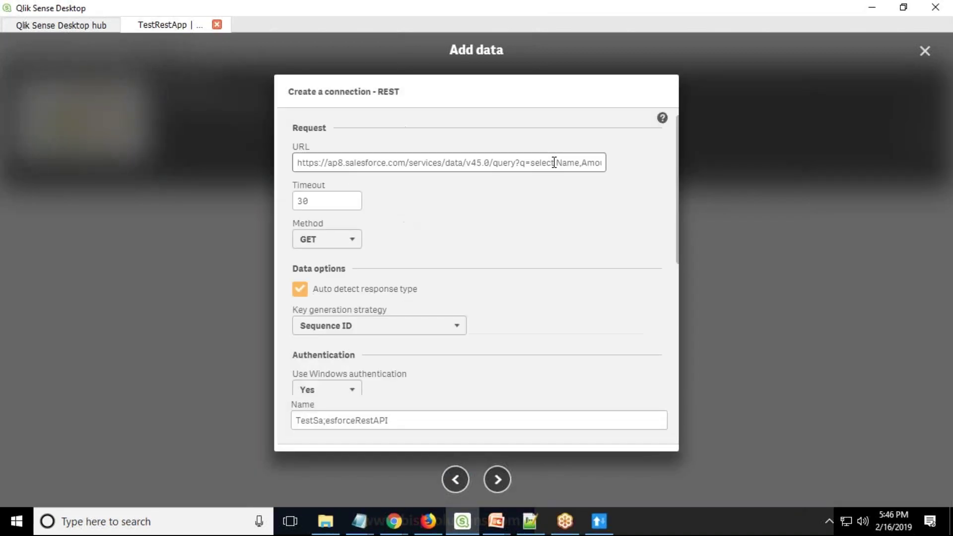
pyautogui.click(554, 163)
pyautogui.press('Right')
pyautogui.press('Right')
pyautogui.press('Right')
pyautogui.press('Right')
pyautogui.press('Right')
pyautogui.press('Right')
pyautogui.press('Right')
pyautogui.press('Right')
pyautogui.press('Right')
pyautogui.press('Right')
pyautogui.press('Right')
pyautogui.press('Right')
pyautogui.press('Right')
pyautogui.press('Right')
pyautogui.press('Right')
pyautogui.write('ortun')
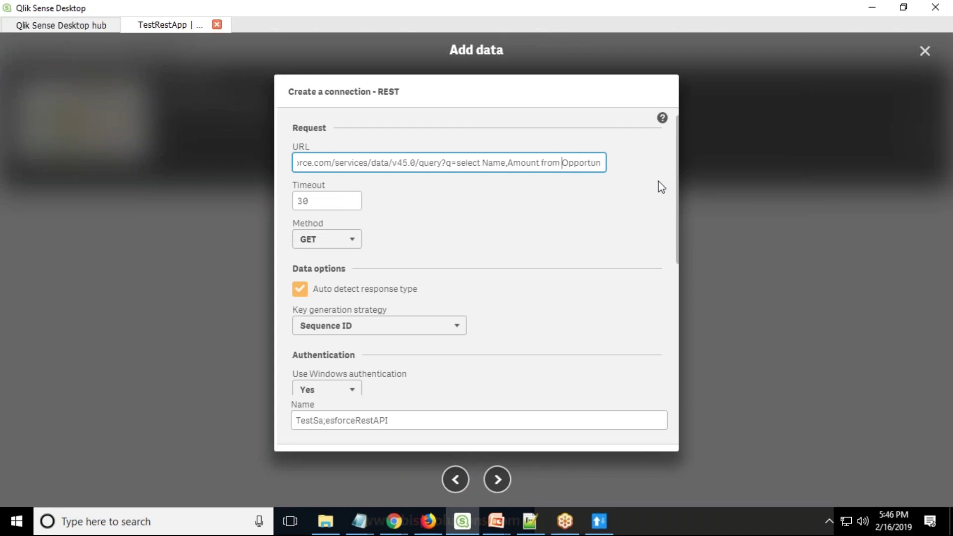
pyautogui.write(',StageName')
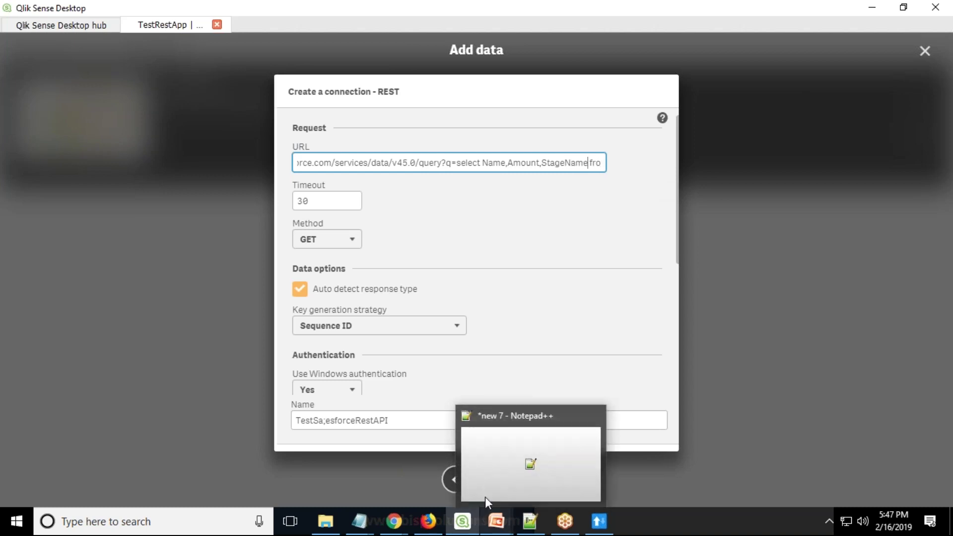
pyautogui.click(444, 417)
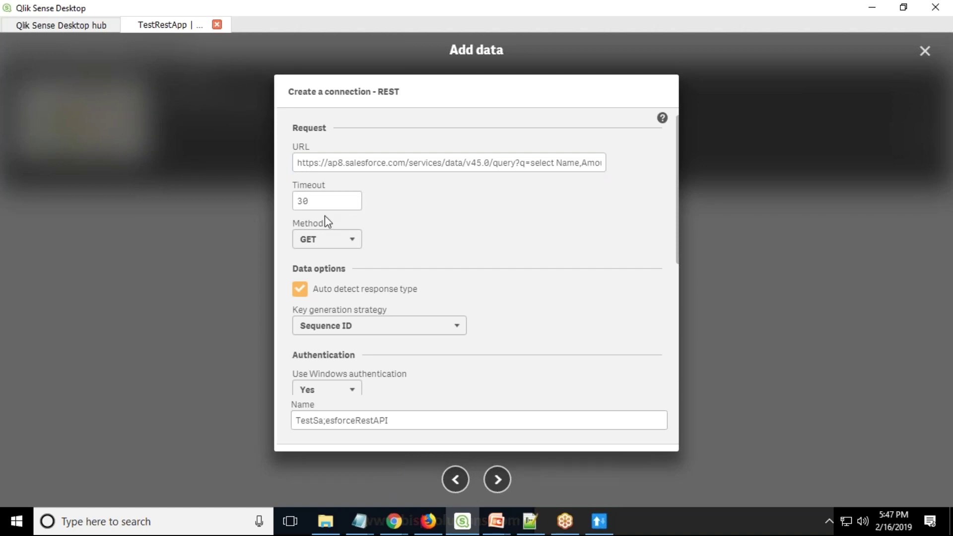
pyautogui.press('Return')
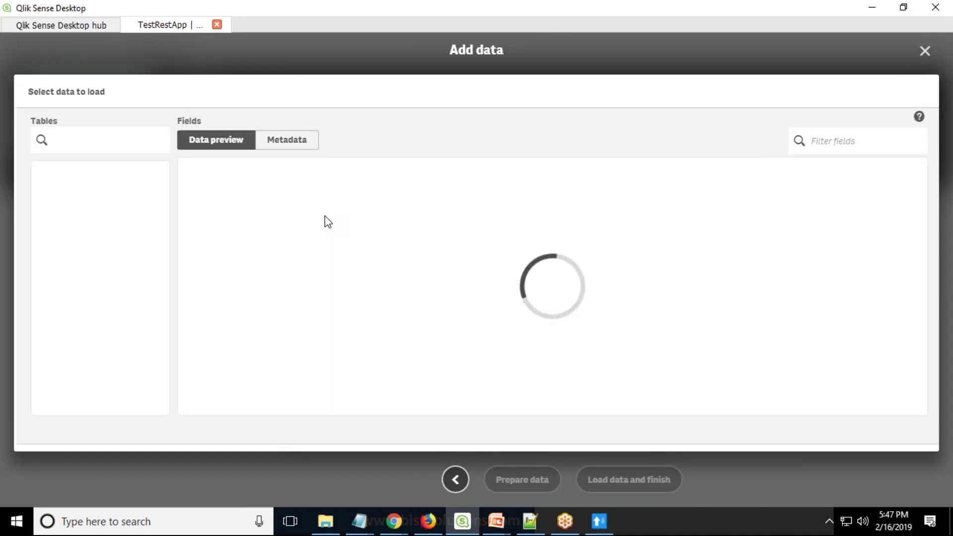
# Step: Choose the records table under root and clear its __KEY_root and __KEY_records fields
pyautogui.click(40, 201)
pyautogui.click(64, 222)
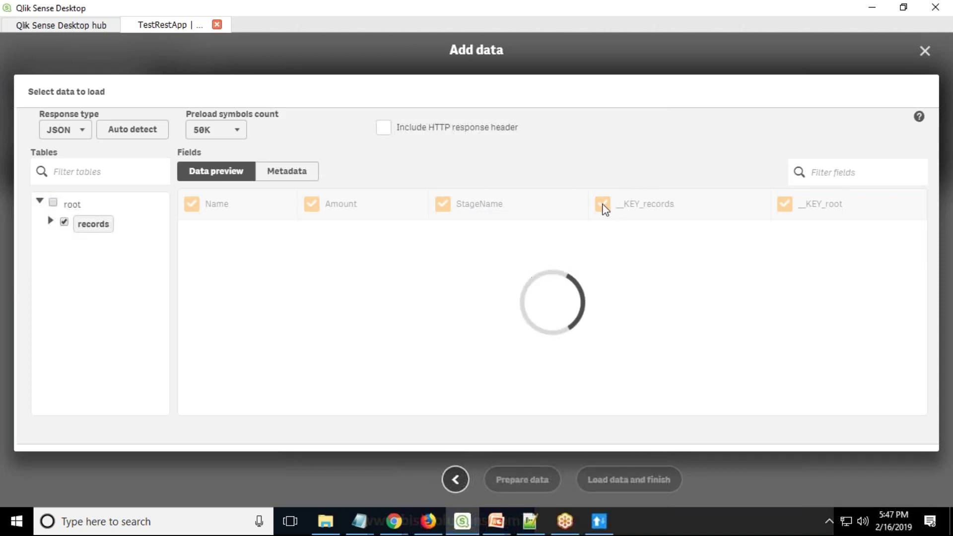
pyautogui.click(810, 204)
pyautogui.click(665, 204)
# Step: Include the HTTP response header and select the records table nested under _response_header and root
pyautogui.click(384, 129)
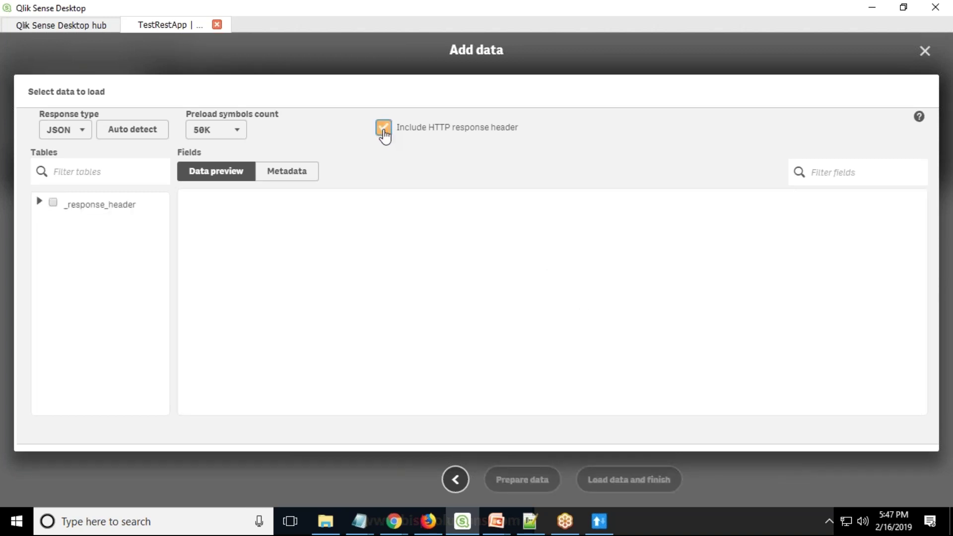
pyautogui.click(39, 201)
pyautogui.click(50, 219)
pyautogui.click(61, 240)
pyautogui.click(75, 241)
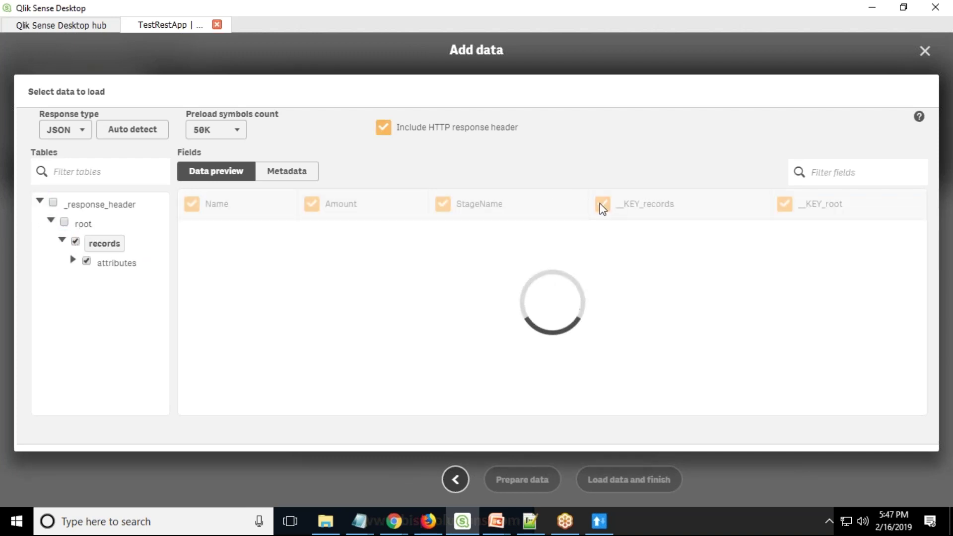
# Step: Exclude the __KEY_records and __KEY_root fields from the records table, load the data and finish
pyautogui.click(665, 204)
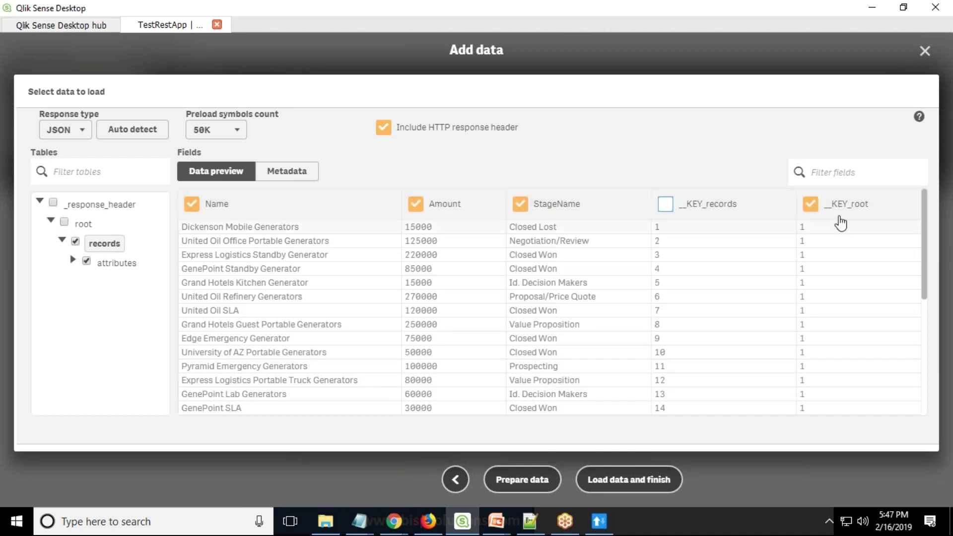
pyautogui.click(808, 210)
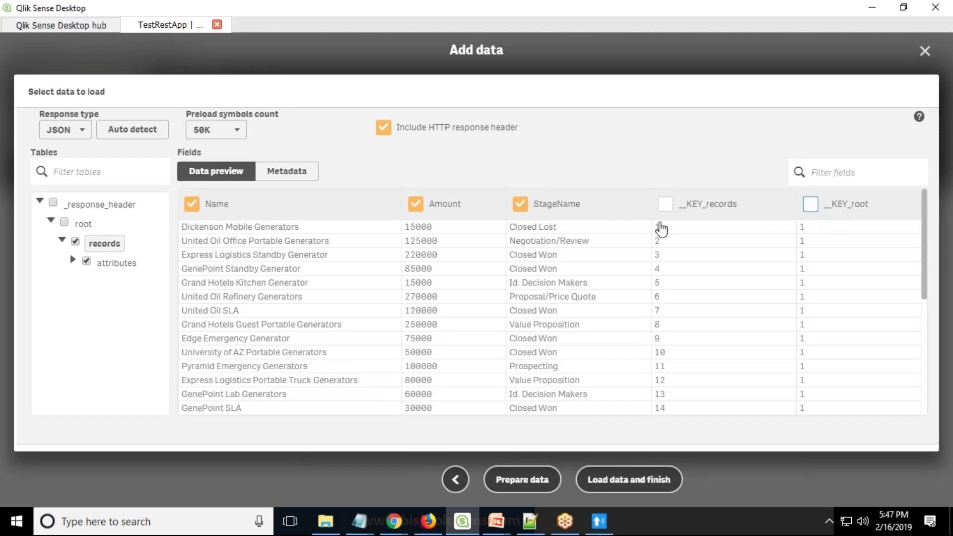
pyautogui.click(644, 480)
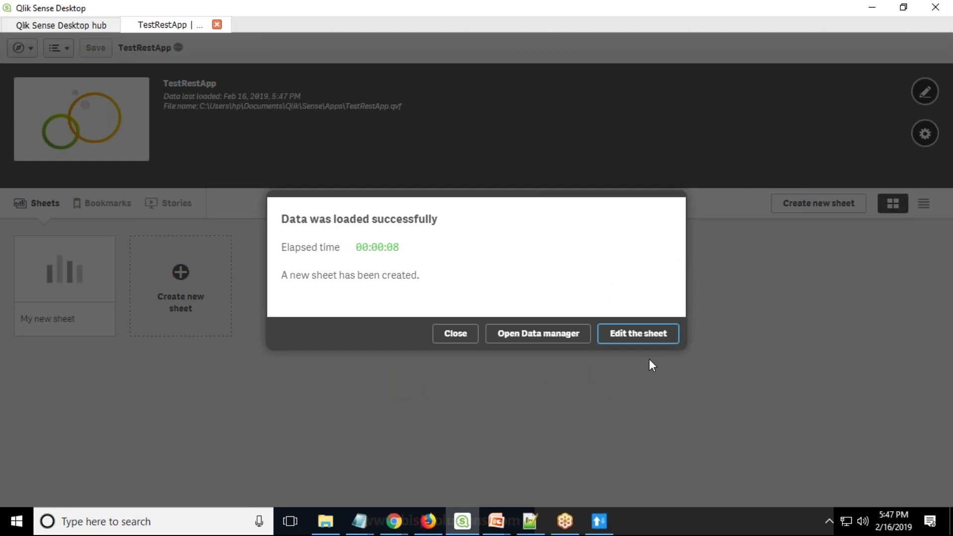
# Step: Open the newly created sheet for editing and place a bar chart on it
pyautogui.click(638, 334)
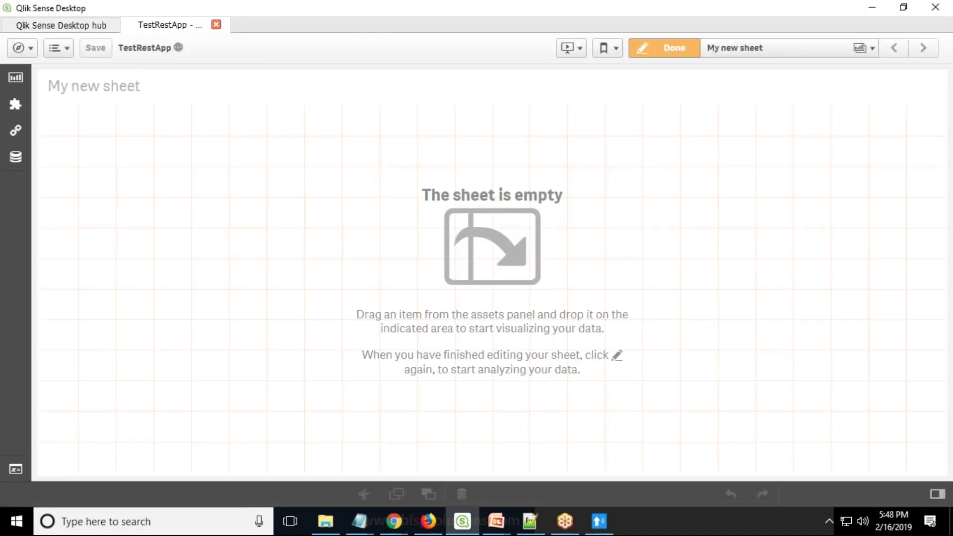
pyautogui.click(16, 78)
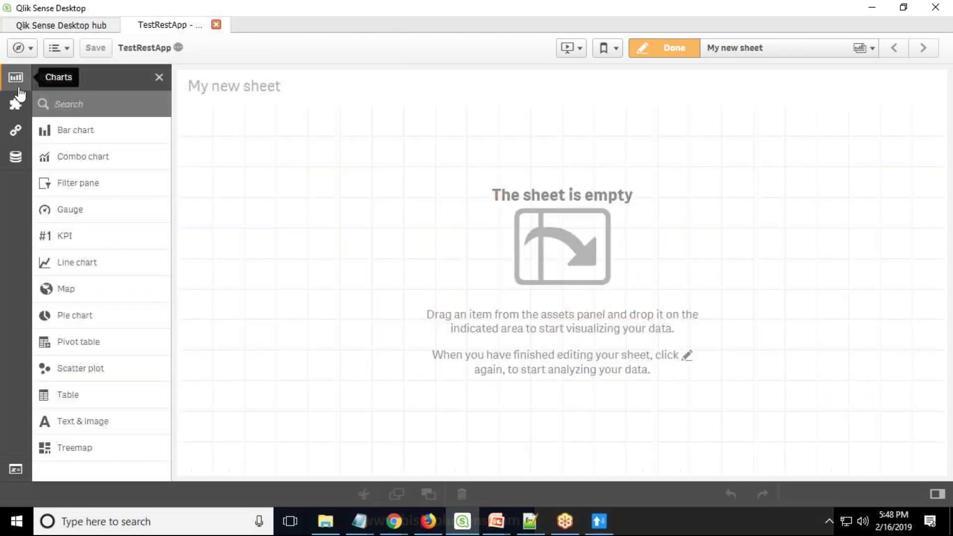
pyautogui.moveTo(74, 130); pyautogui.dragTo(444, 215)
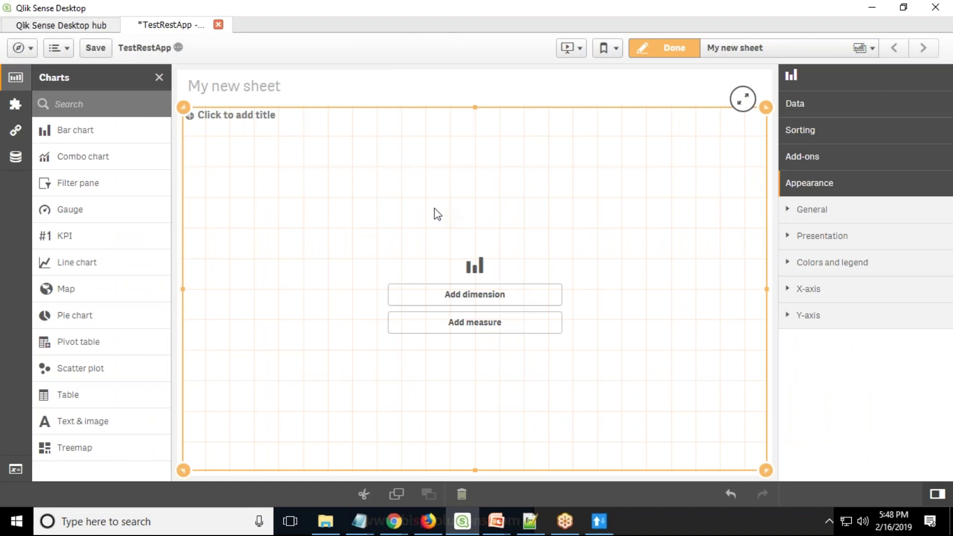
# Step: Assign the StageName field as the bar chart's dimension and Sum(Amount) as its measure
pyautogui.click(16, 157)
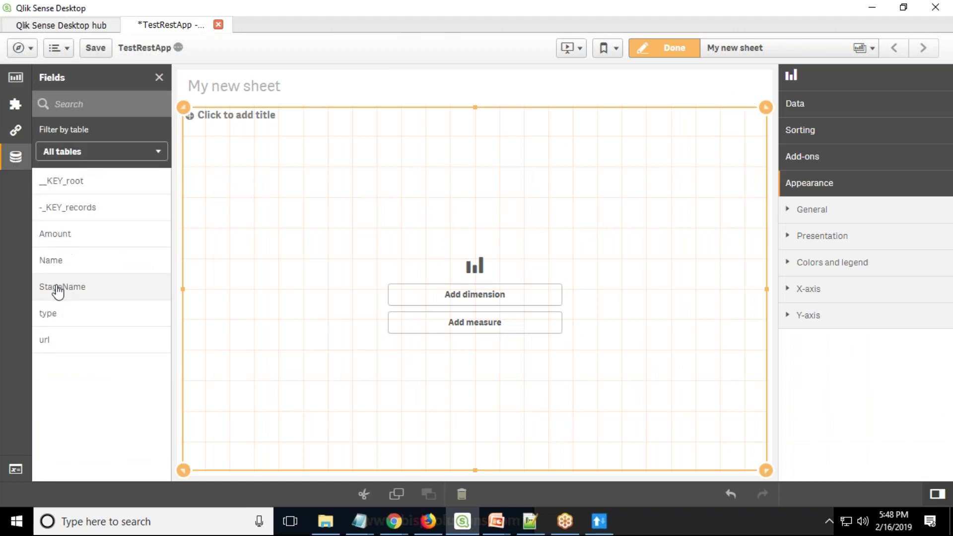
pyautogui.moveTo(157, 287); pyautogui.dragTo(404, 270)
pyautogui.click(404, 263)
pyautogui.moveTo(68, 242); pyautogui.dragTo(477, 336)
pyautogui.click(447, 302)
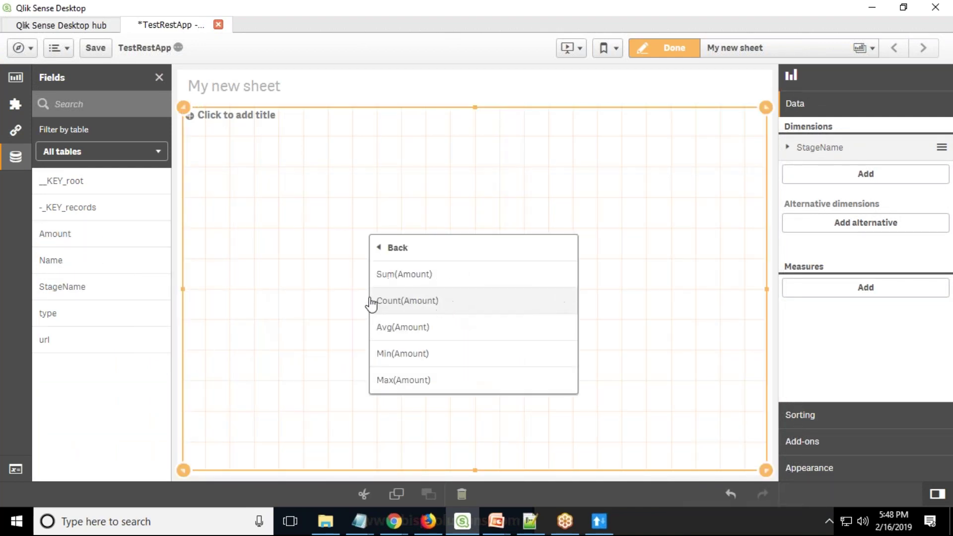
pyautogui.click(396, 274)
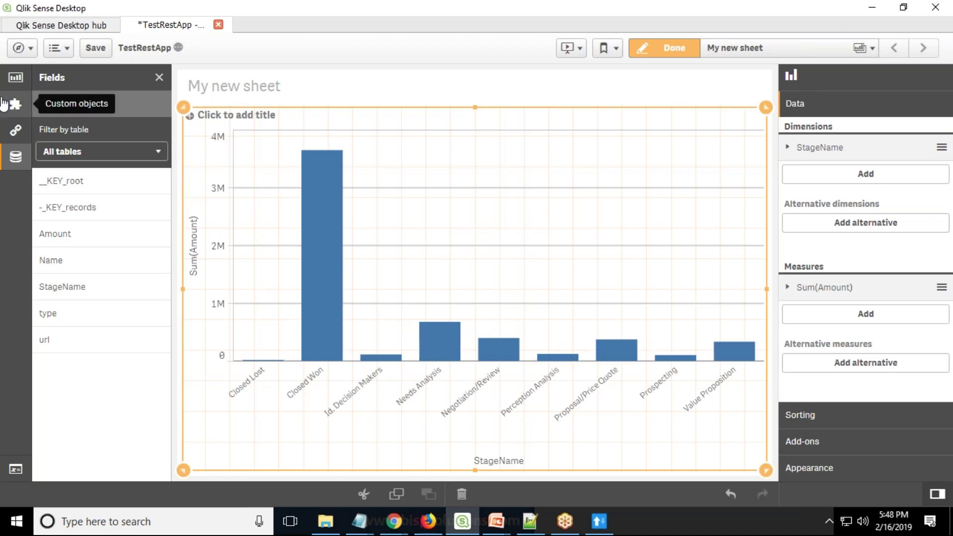
# Step: Show the available chart types and resize the bar chart from its lower-right corner
pyautogui.click(15, 77)
pyautogui.moveTo(766, 470)
pyautogui.mouseDown()
pyautogui.moveTo(534, 407)
pyautogui.moveTo(753, 415)
pyautogui.moveTo(766, 470)
pyautogui.mouseUp()
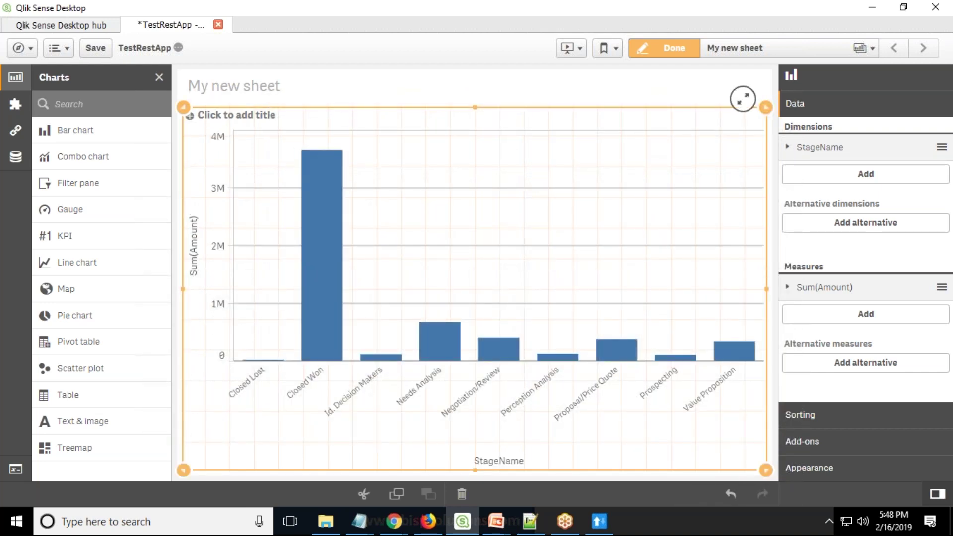